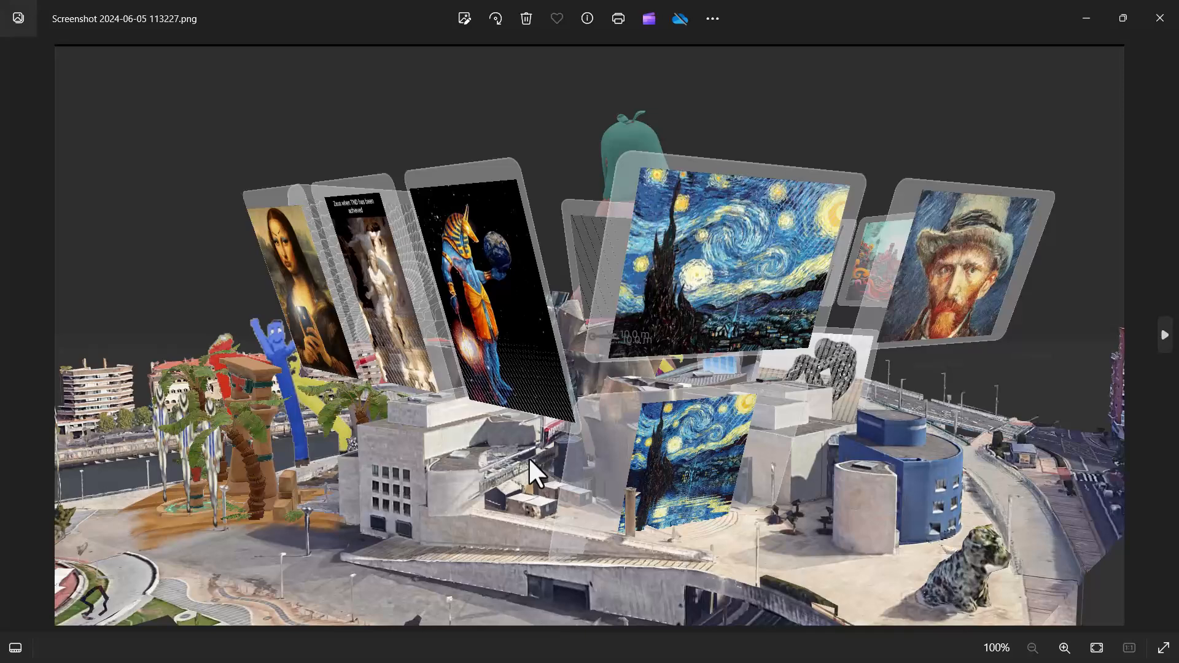
Step: Browse the screenshots of AR scenes built over city and museum locations
{"action": "left_click", "coordinate": [1166, 338]}
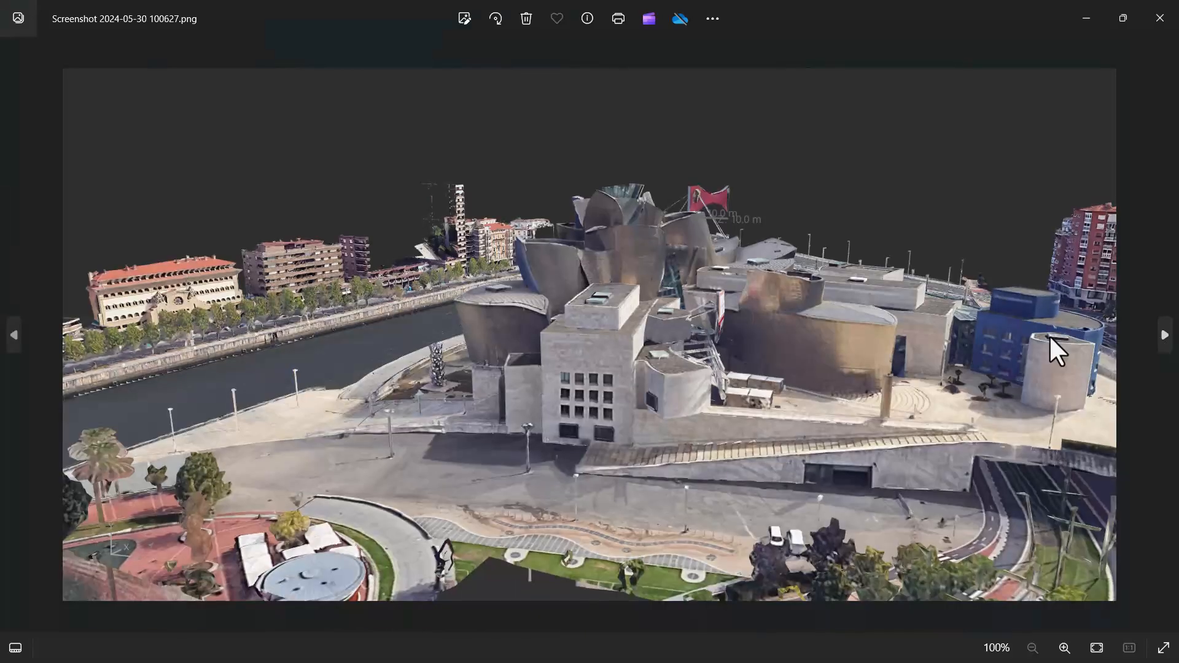
{"action": "left_click", "coordinate": [1165, 338]}
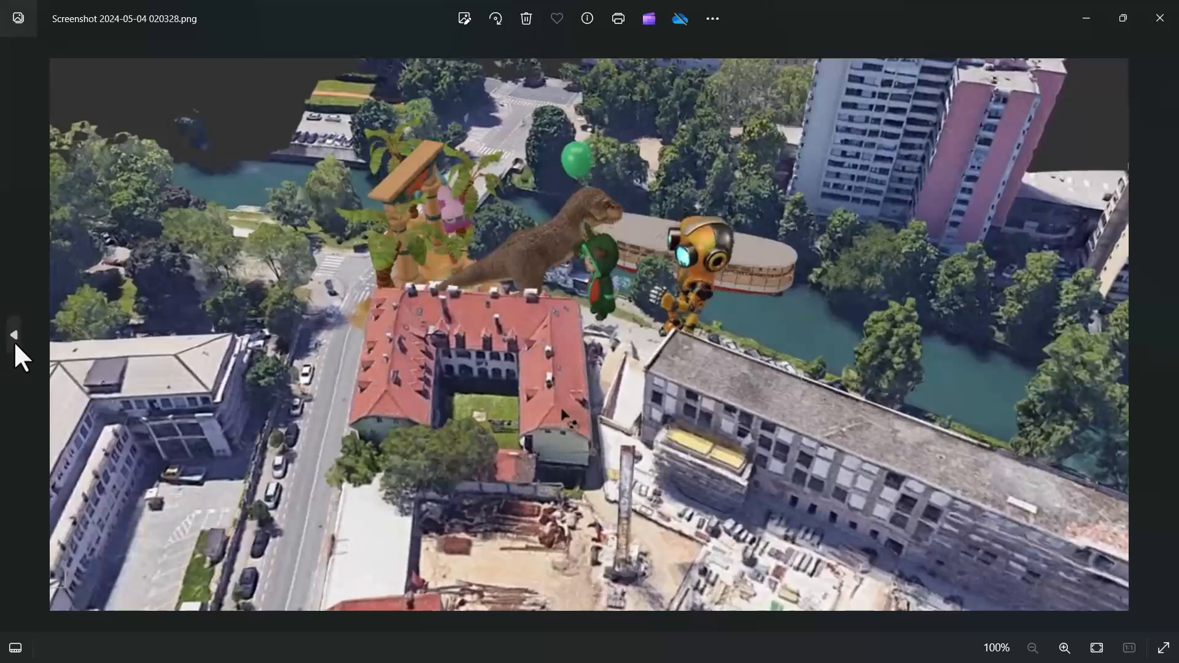
{"action": "left_click", "coordinate": [14, 341]}
{"action": "left_click", "coordinate": [13, 341]}
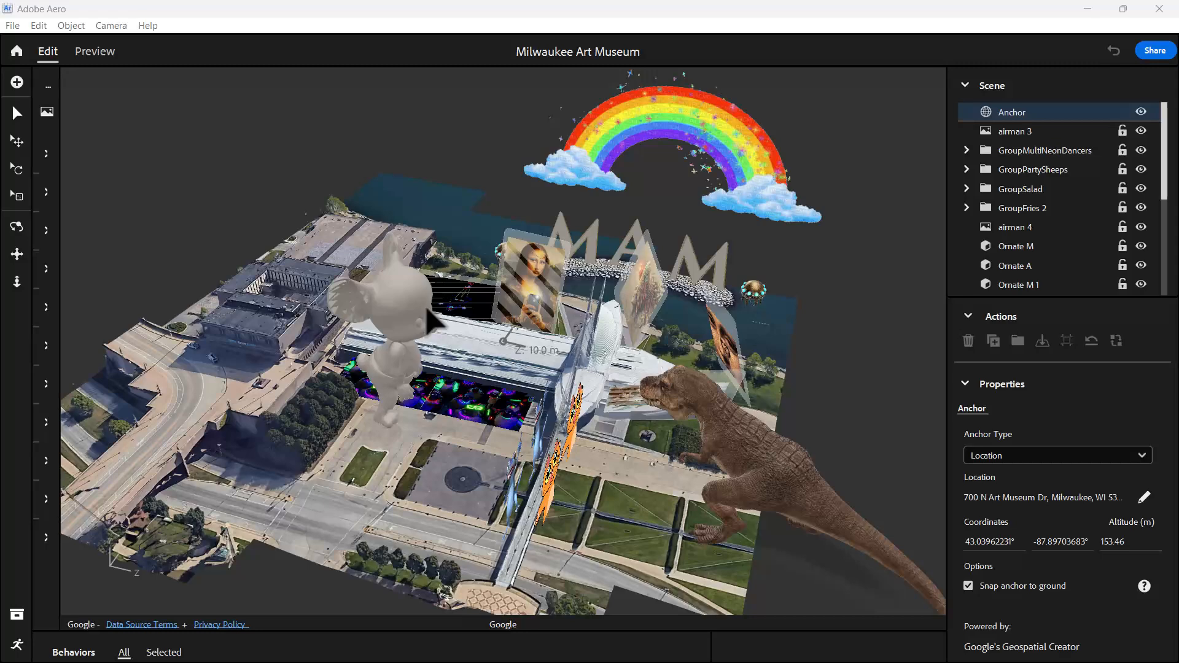
Step: In Adobe Aero, preview the Milwaukee Art Museum experience and examine its animated objects from several angles
{"action": "left_click", "coordinate": [99, 52]}
{"action": "right_click_drag", "start_coordinate": [639, 345], "coordinate": [652, 408]}
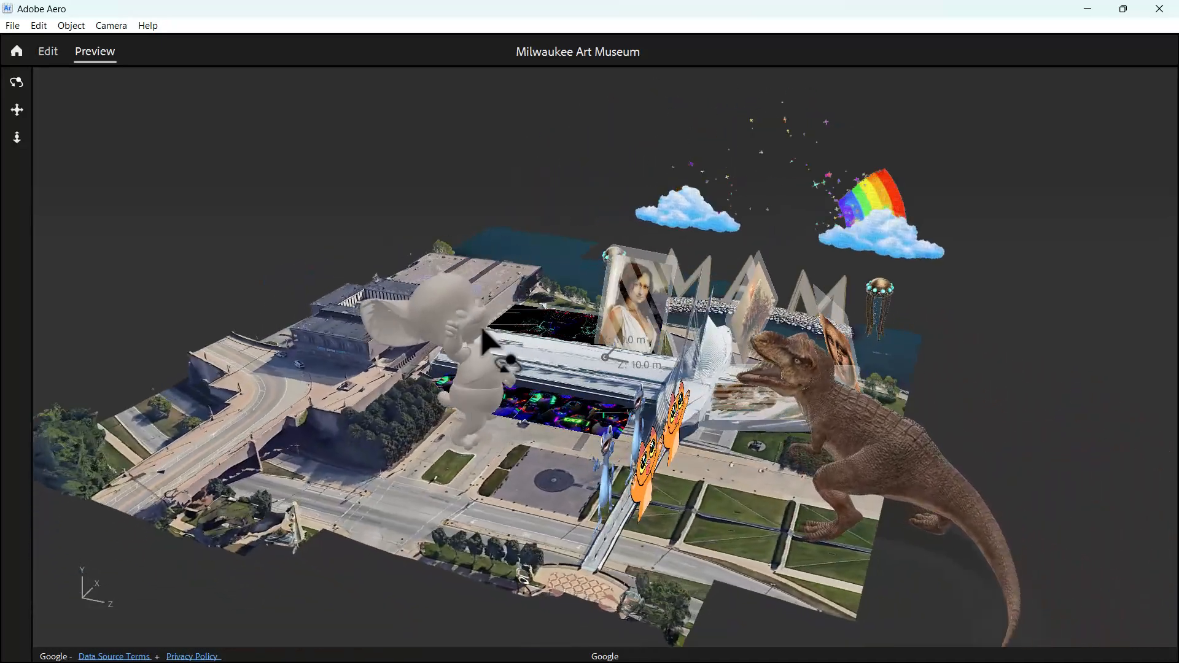
{"action": "right_click_drag", "start_coordinate": [530, 438], "coordinate": [520, 372]}
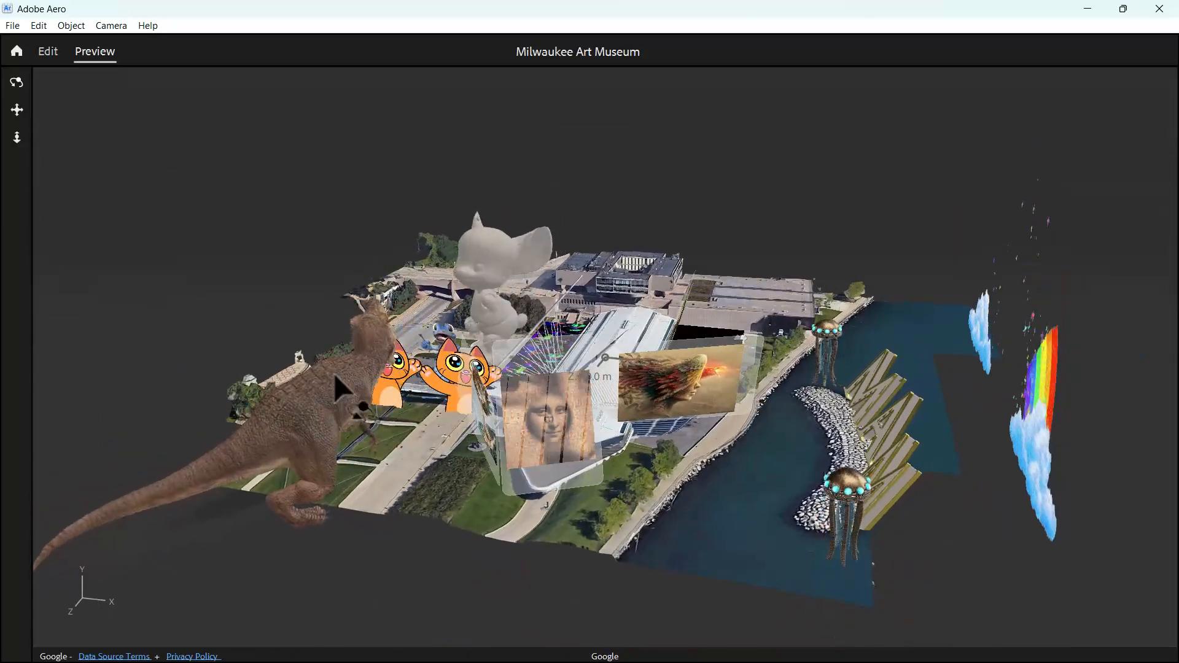
{"action": "right_click_drag", "start_coordinate": [400, 382], "coordinate": [327, 434]}
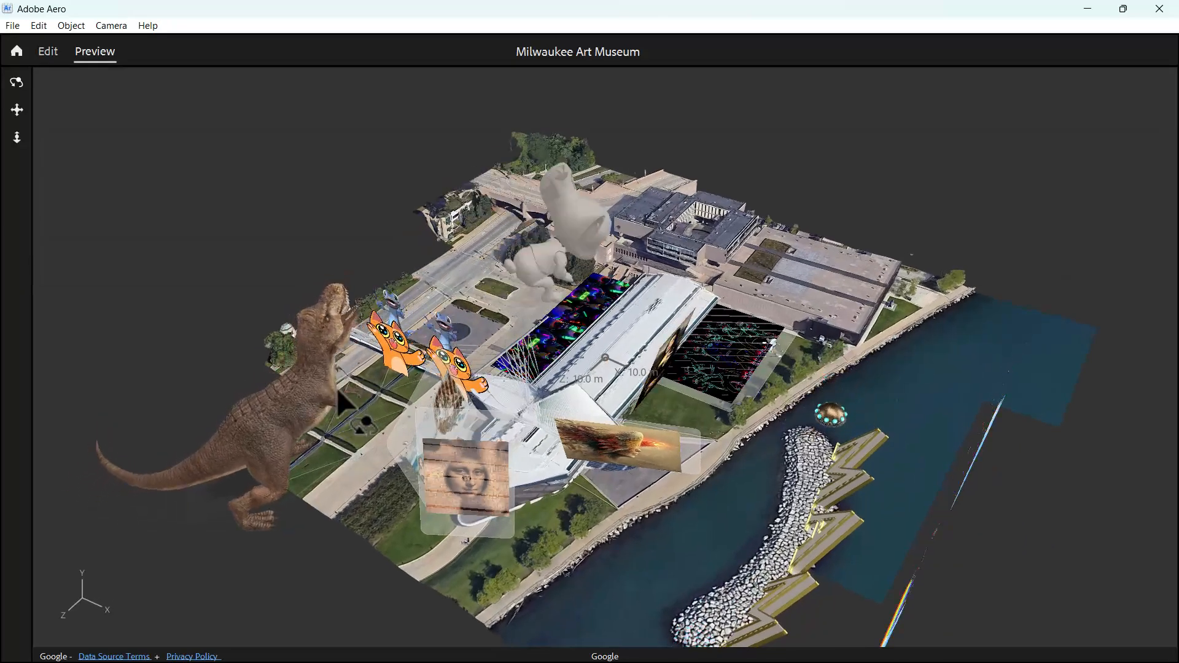
{"action": "right_click_drag", "start_coordinate": [690, 469], "coordinate": [912, 317]}
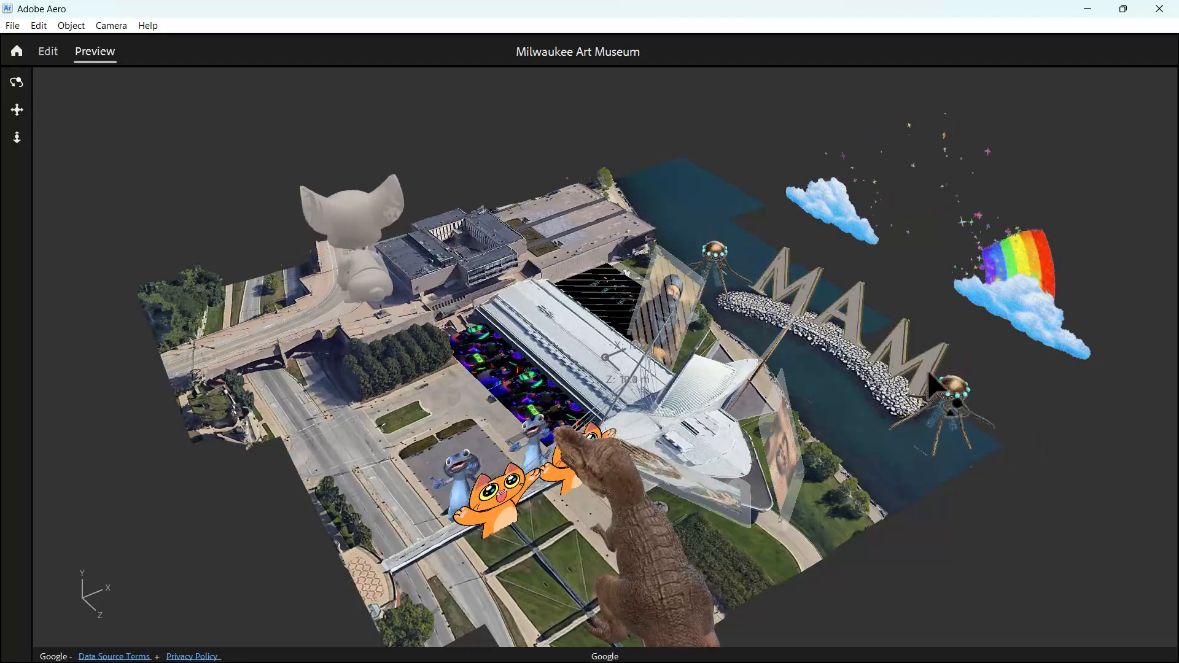
{"action": "right_click_drag", "start_coordinate": [782, 354], "coordinate": [706, 270]}
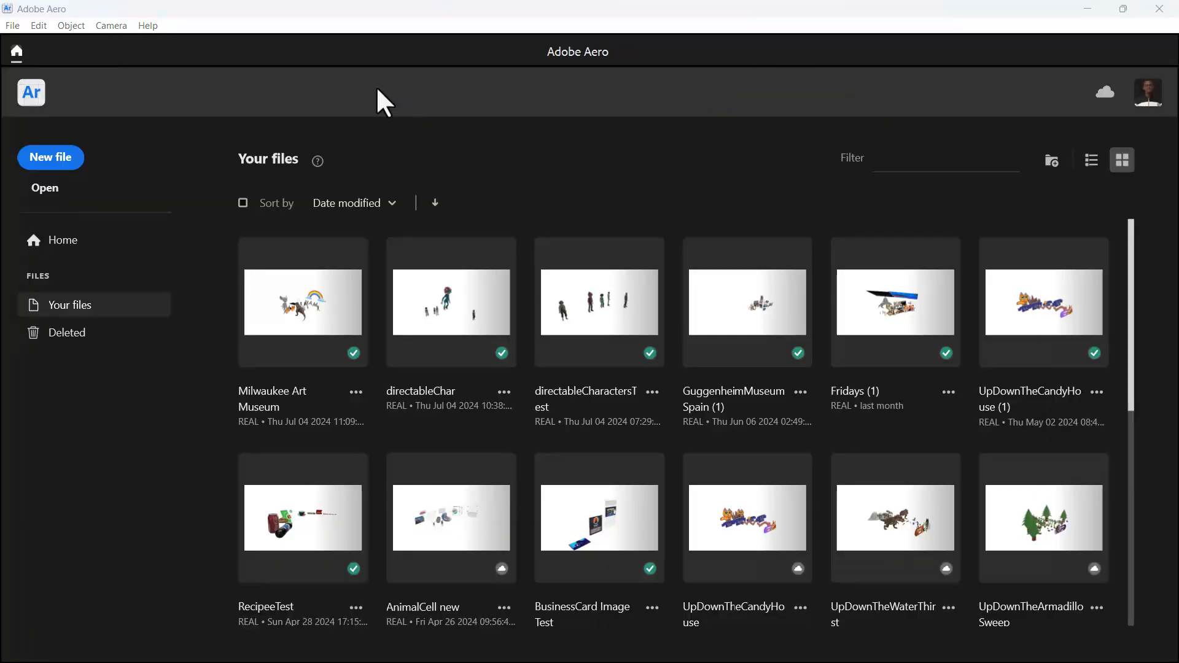
Step: Create a new project named "MaliwuakeeArtMUseum Test" that uses a location anchor
{"action": "left_click", "coordinate": [39, 160]}
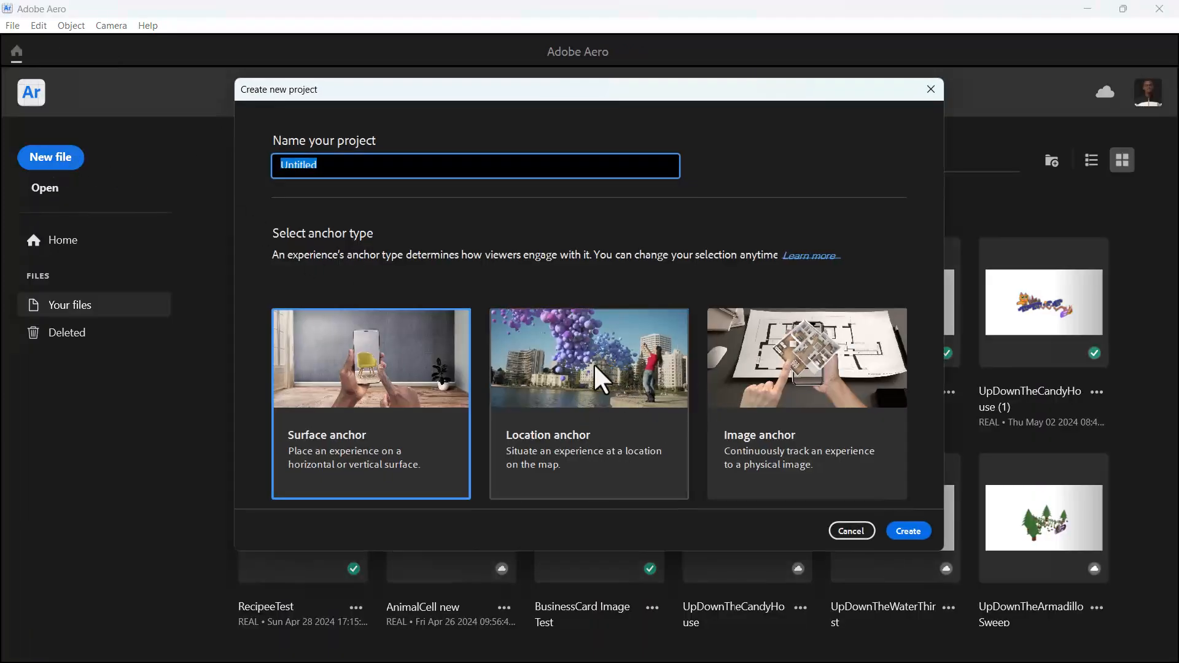
{"action": "left_click", "coordinate": [586, 391]}
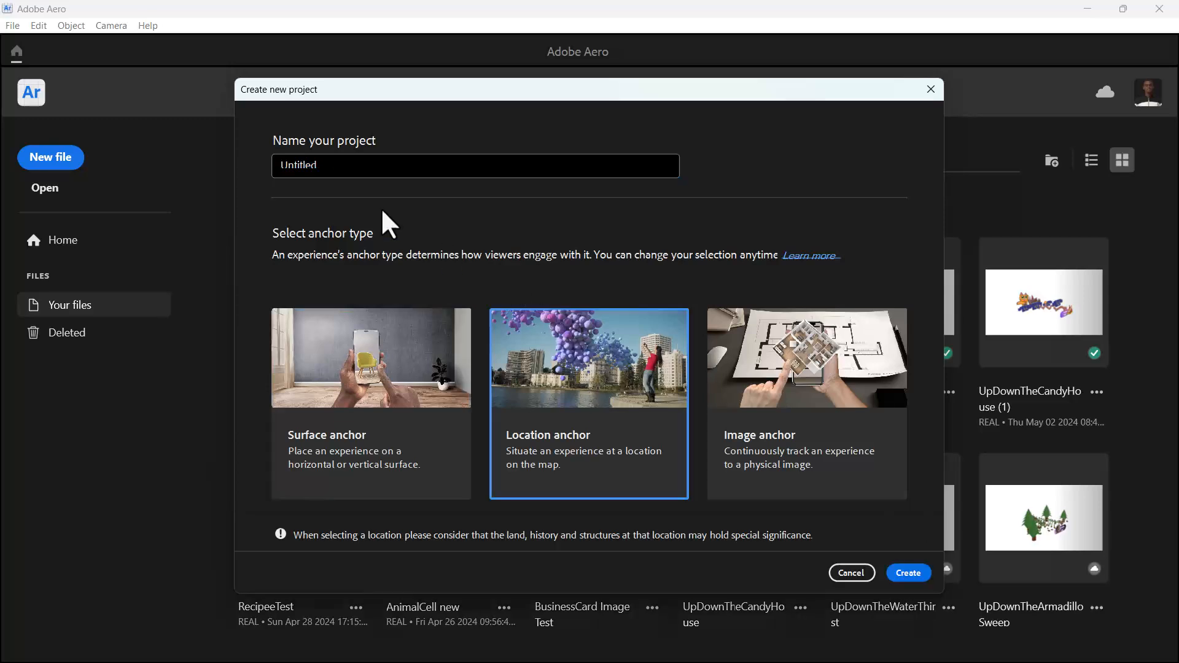
{"action": "left_click", "coordinate": [328, 166]}
{"action": "type", "text": "M"}
{"action": "key", "text": "BackSpace"}
{"action": "key", "text": "BackSpace"}
{"action": "key", "text": "BackSpace"}
{"action": "key", "text": "BackSpace"}
{"action": "key", "text": "BackSpace"}
{"action": "key", "text": "BackSpace"}
{"action": "key", "text": "BackSpace"}
{"action": "key", "text": "BackSpace"}
{"action": "key", "text": "BackSpace"}
{"action": "type", "text": "M"}
{"action": "key", "text": "BackSpace"}
{"action": "type", "text": "Maliwu"}
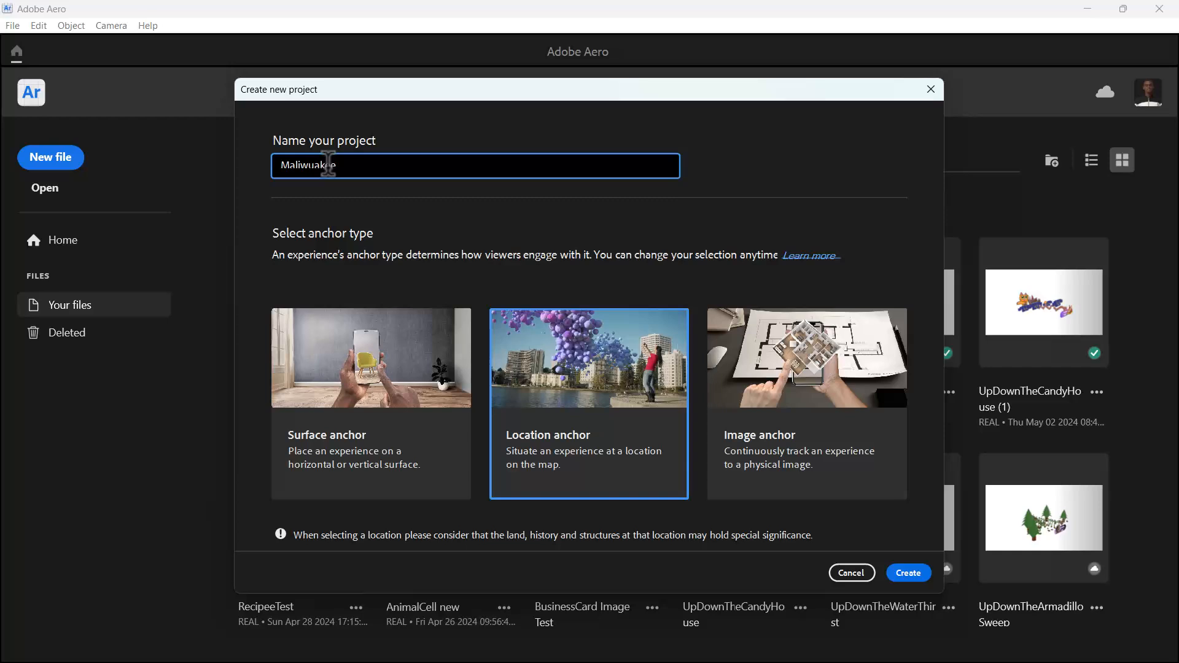
{"action": "type", "text": "akeeArtMUseum Test"}
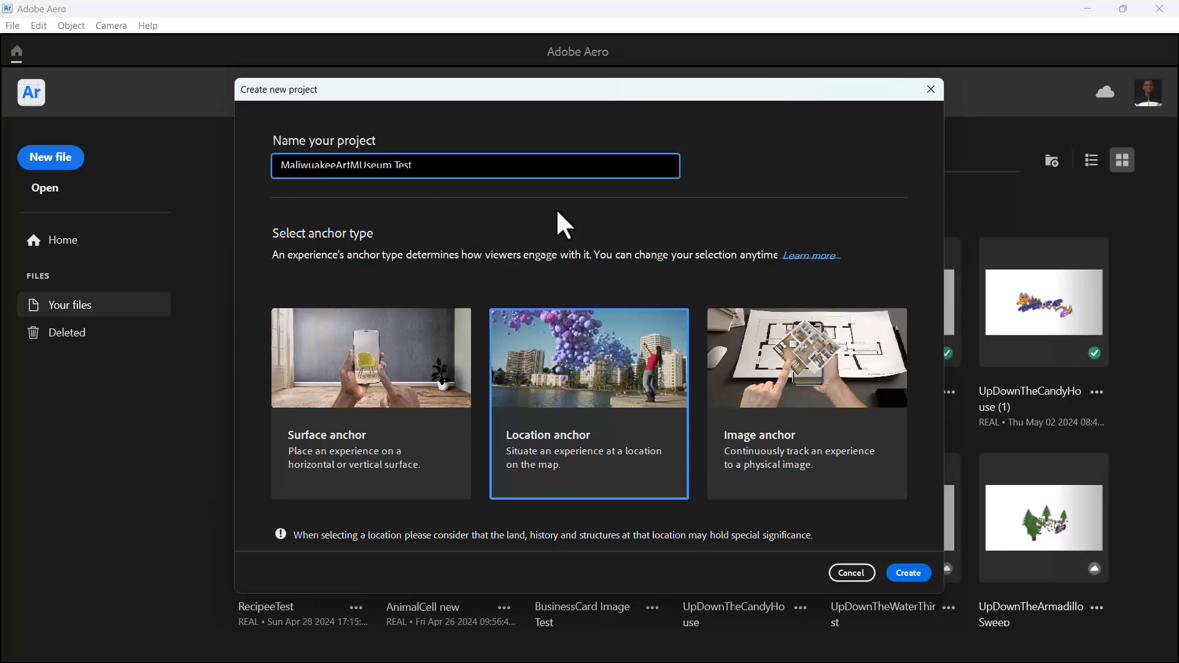
{"action": "left_click", "coordinate": [909, 572]}
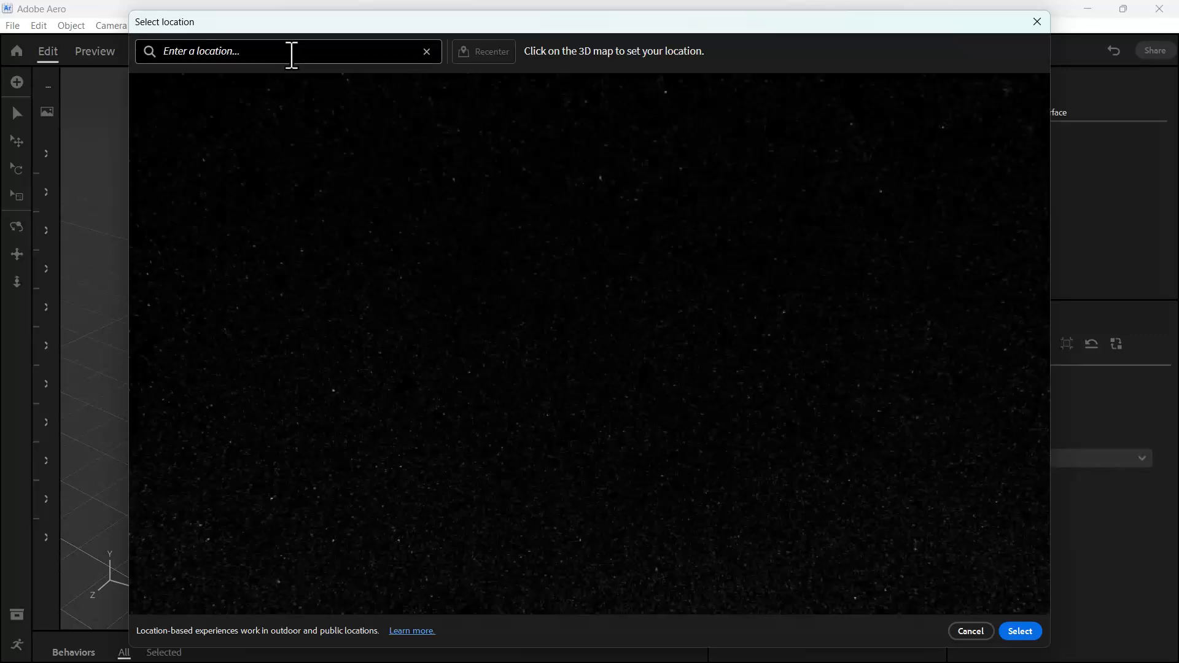
Step: Search the location map for "maliwuakee" and choose the Milwaukee Art Museum suggestion
{"action": "left_click", "coordinate": [124, 85]}
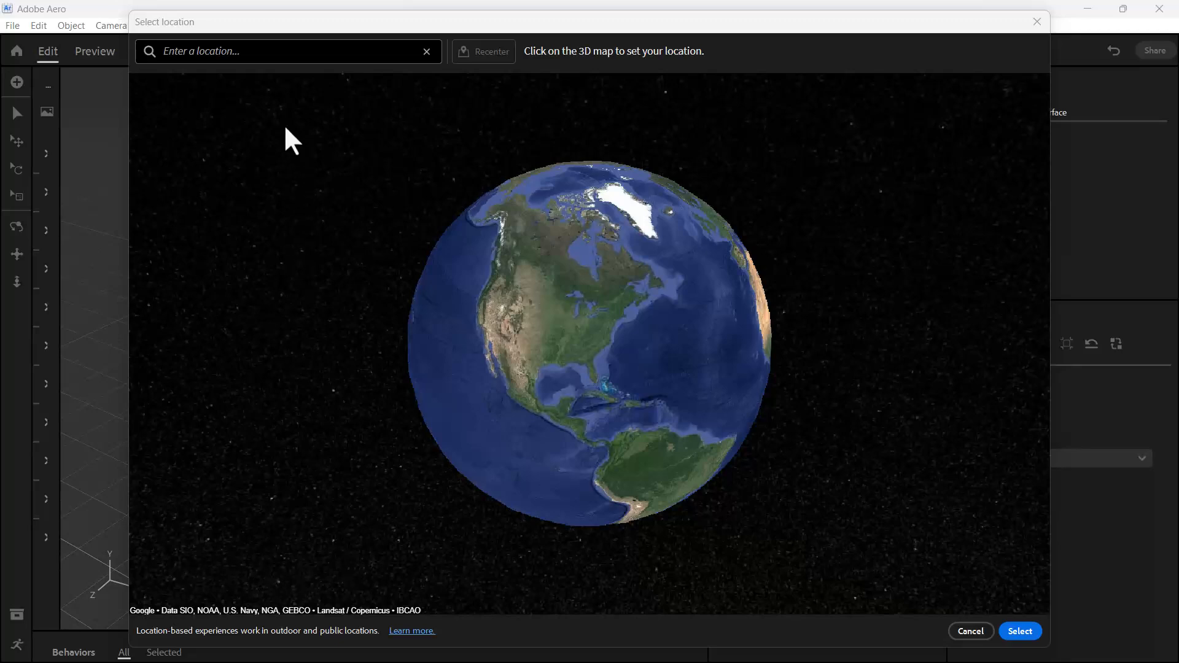
{"action": "left_click", "coordinate": [234, 51]}
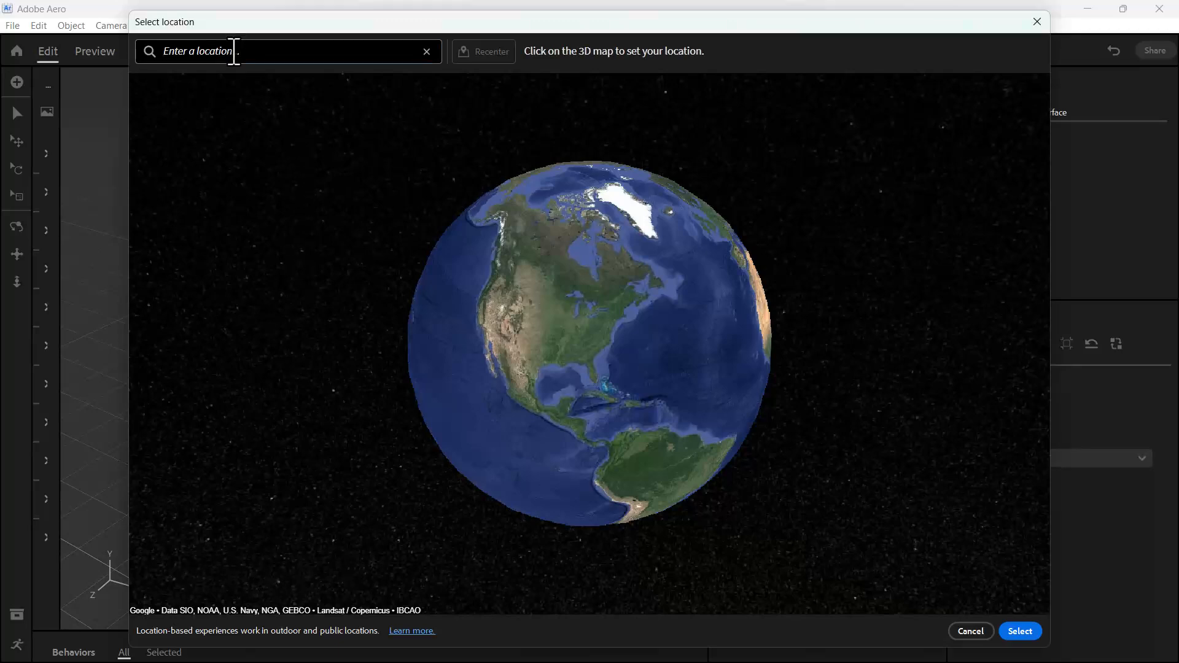
{"action": "type", "text": "mali"}
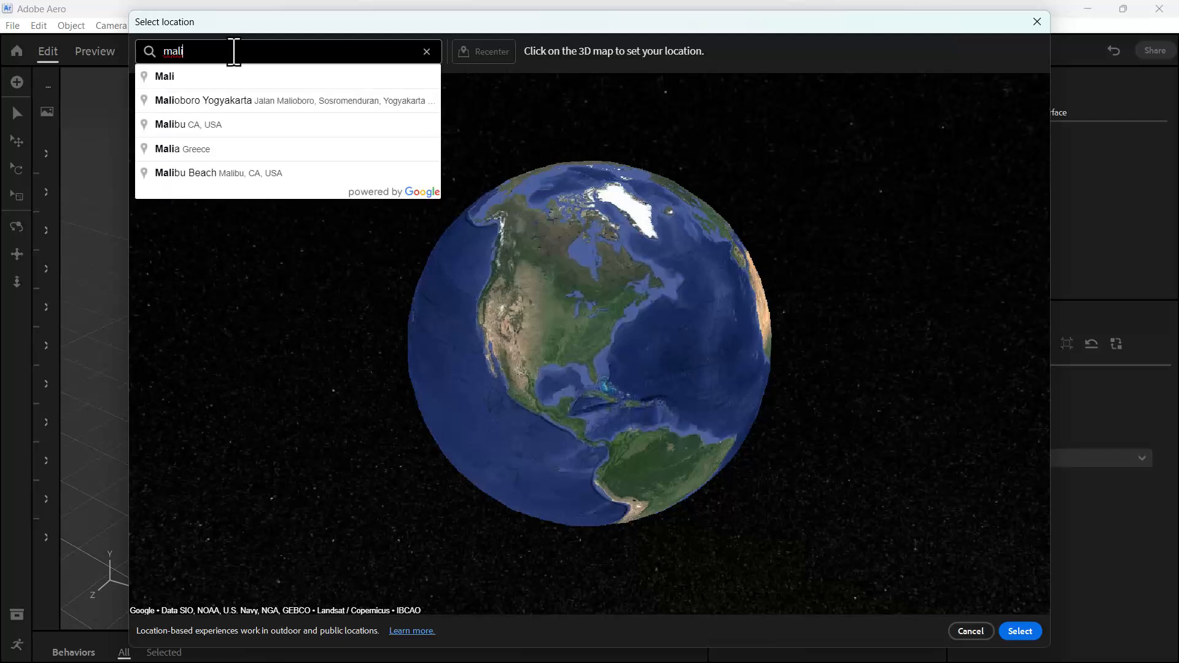
{"action": "type", "text": "wuakee"}
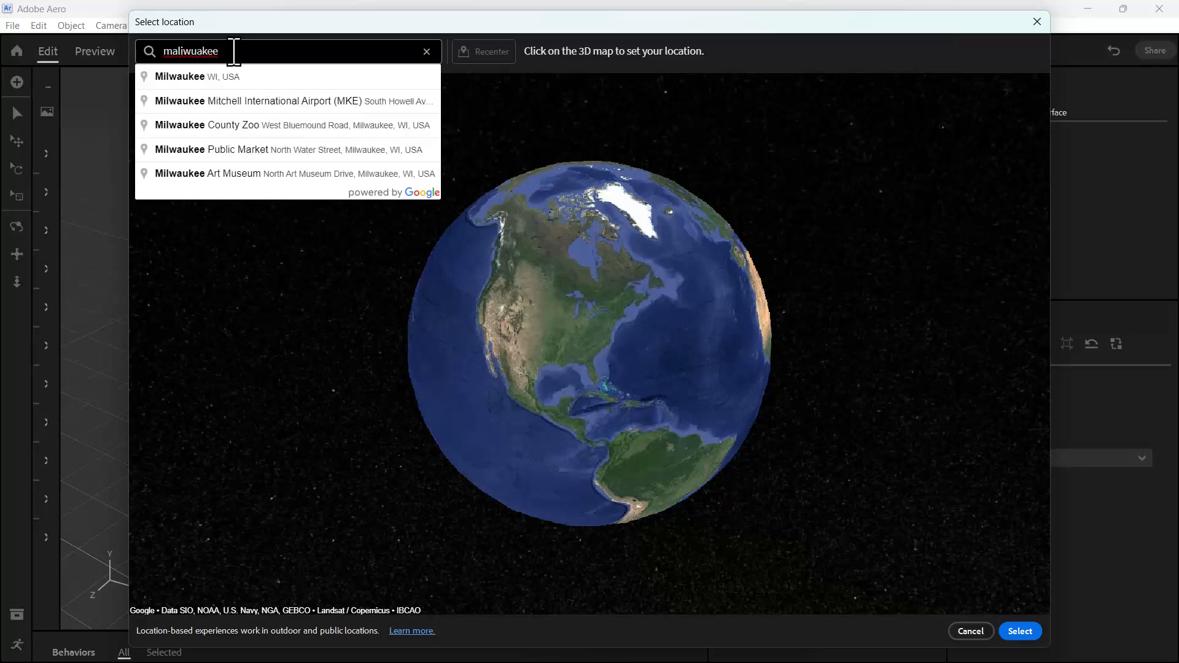
{"action": "left_click", "coordinate": [293, 172]}
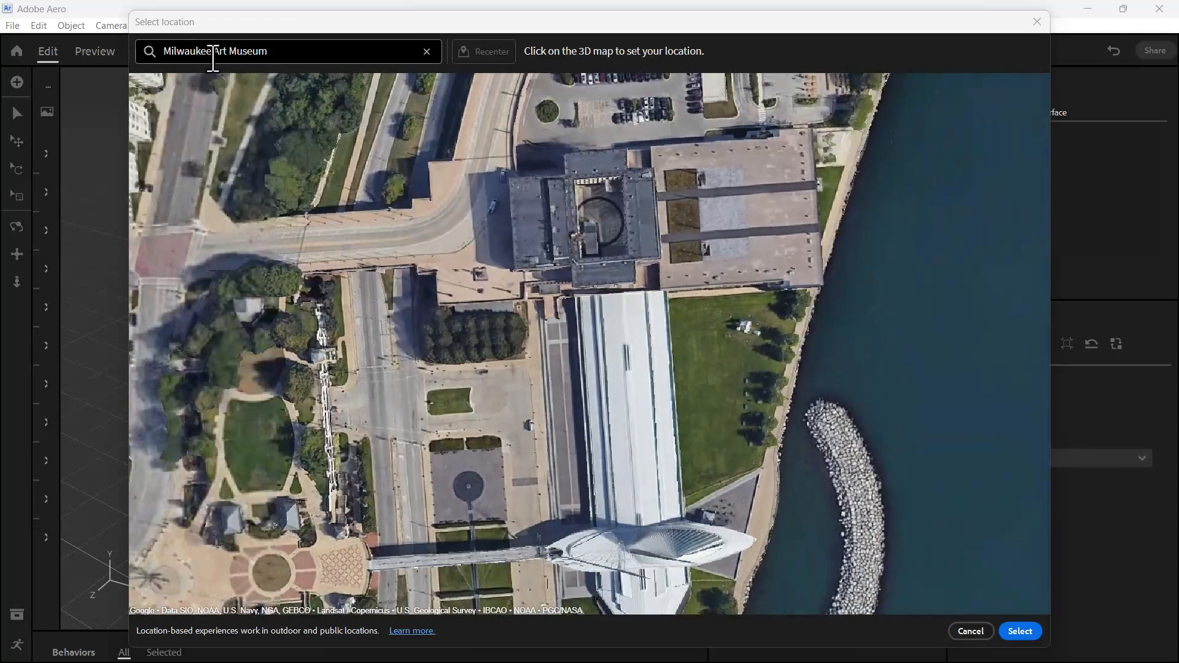
Step: Place the location pin on the museum's long white roof at 43.039618, -87.897050 and confirm it as the anchor location
{"action": "scroll", "coordinate": [485, 289], "scroll_direction": "up", "scroll_amount": 3}
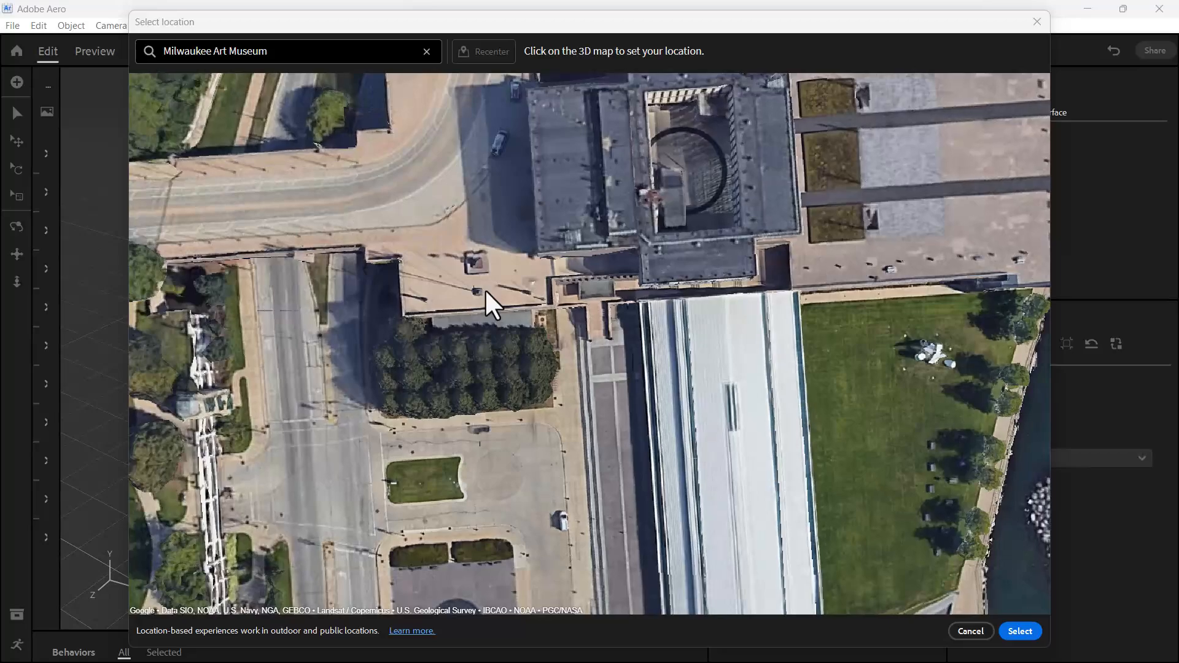
{"action": "scroll", "coordinate": [485, 288], "scroll_direction": "down", "scroll_amount": 5}
{"action": "scroll", "coordinate": [485, 289], "scroll_direction": "down", "scroll_amount": 1}
{"action": "left_click", "coordinate": [484, 289]}
{"action": "scroll", "coordinate": [606, 282], "scroll_direction": "down", "scroll_amount": 2}
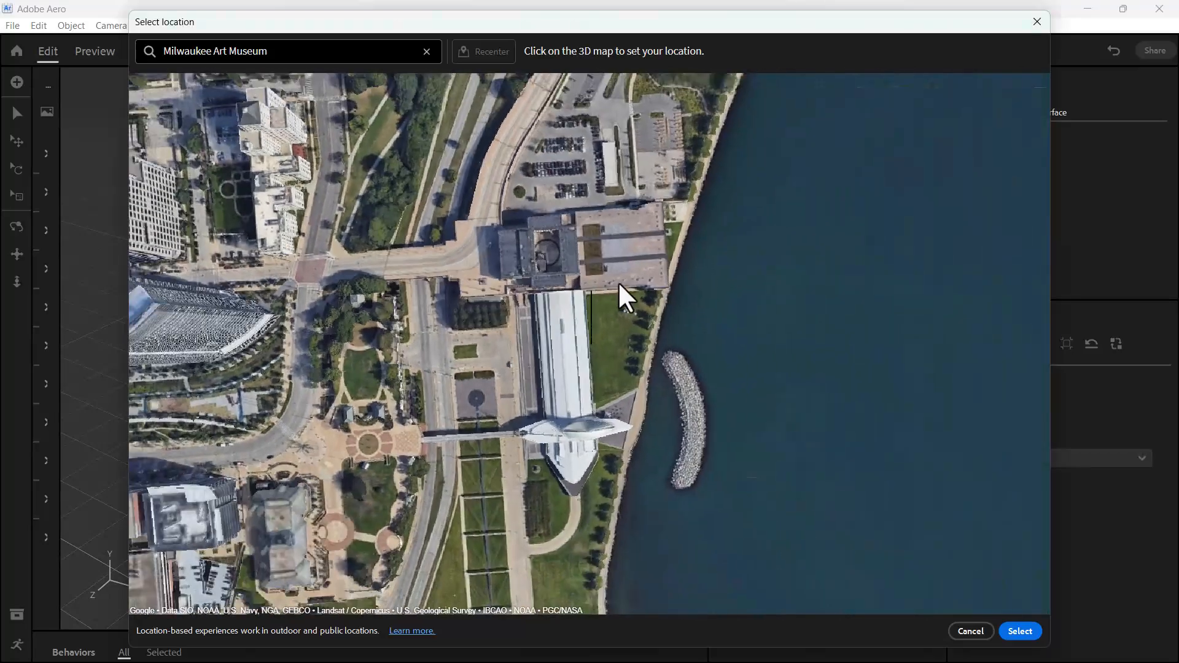
{"action": "scroll", "coordinate": [651, 278], "scroll_direction": "down", "scroll_amount": 2}
{"action": "scroll", "coordinate": [790, 258], "scroll_direction": "down", "scroll_amount": 4}
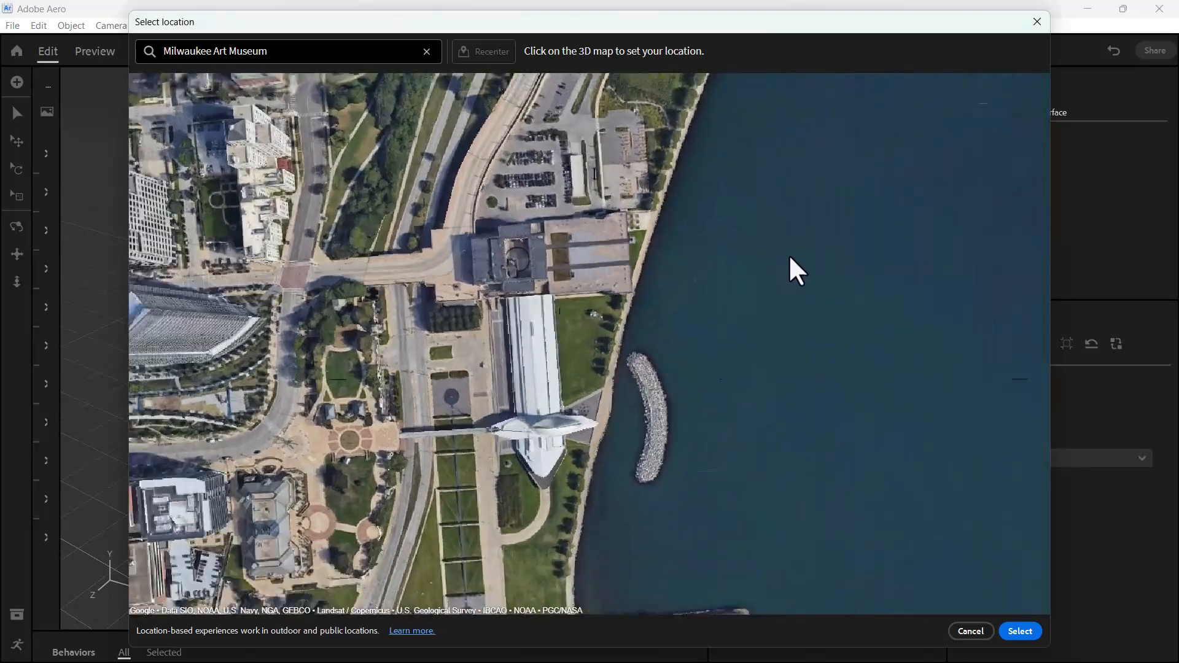
{"action": "scroll", "coordinate": [790, 258], "scroll_direction": "down", "scroll_amount": 1}
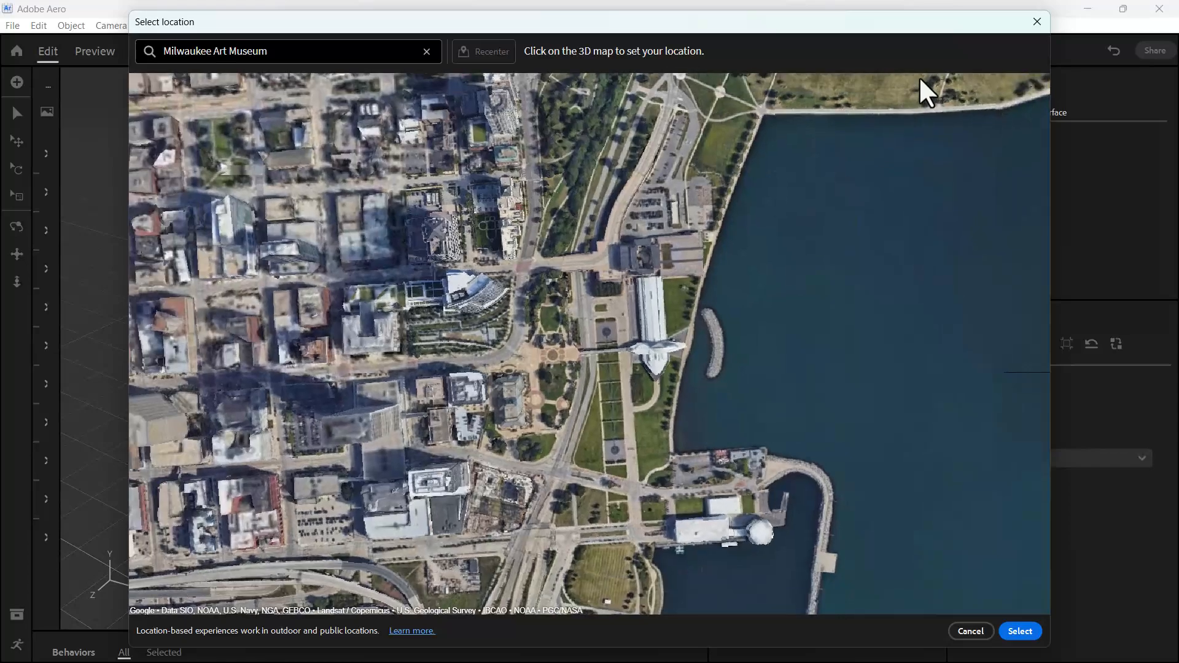
{"action": "scroll", "coordinate": [743, 327], "scroll_direction": "up", "scroll_amount": 5}
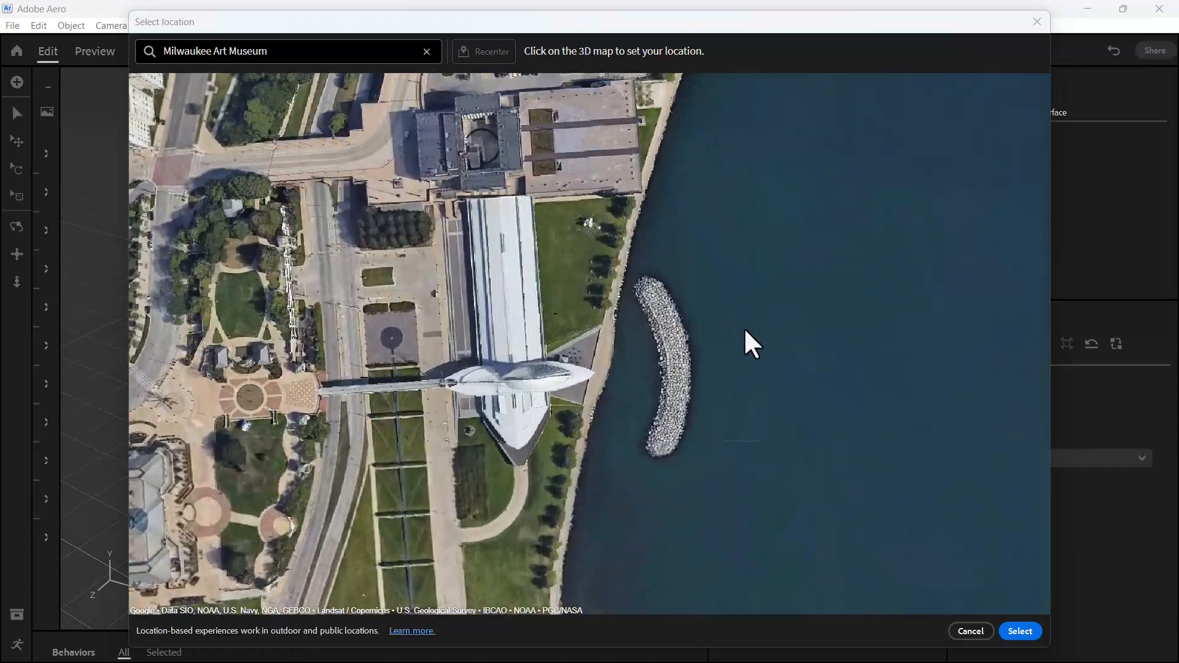
{"action": "left_click_drag", "start_coordinate": [427, 424], "coordinate": [504, 436]}
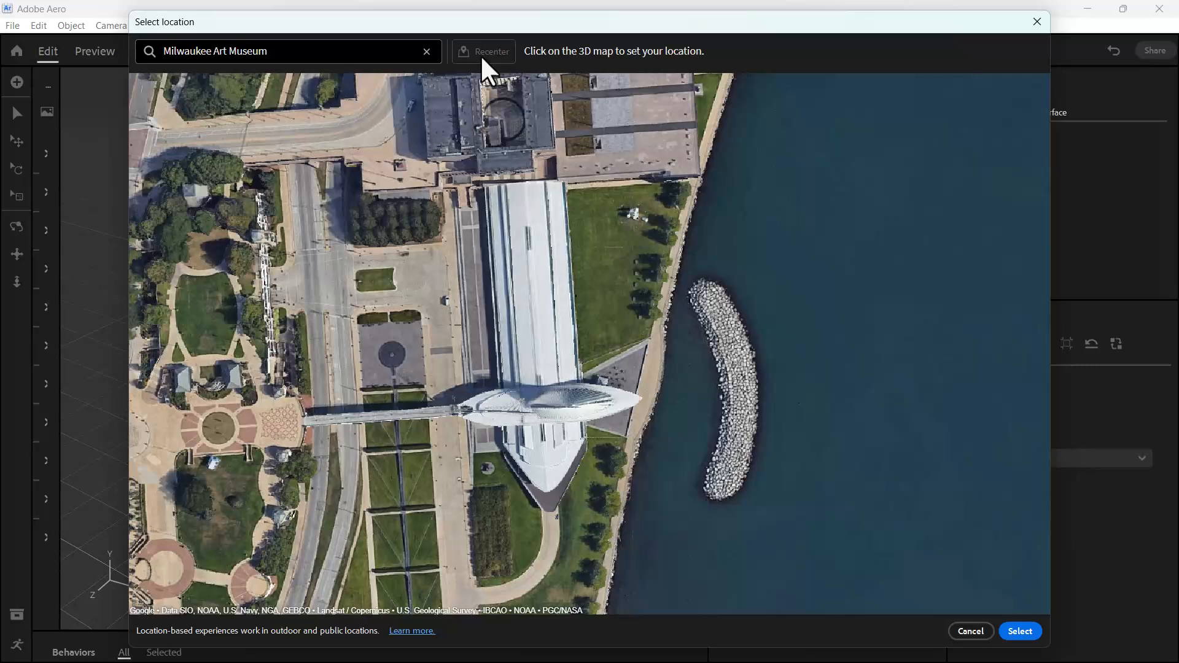
{"action": "left_click", "coordinate": [533, 329]}
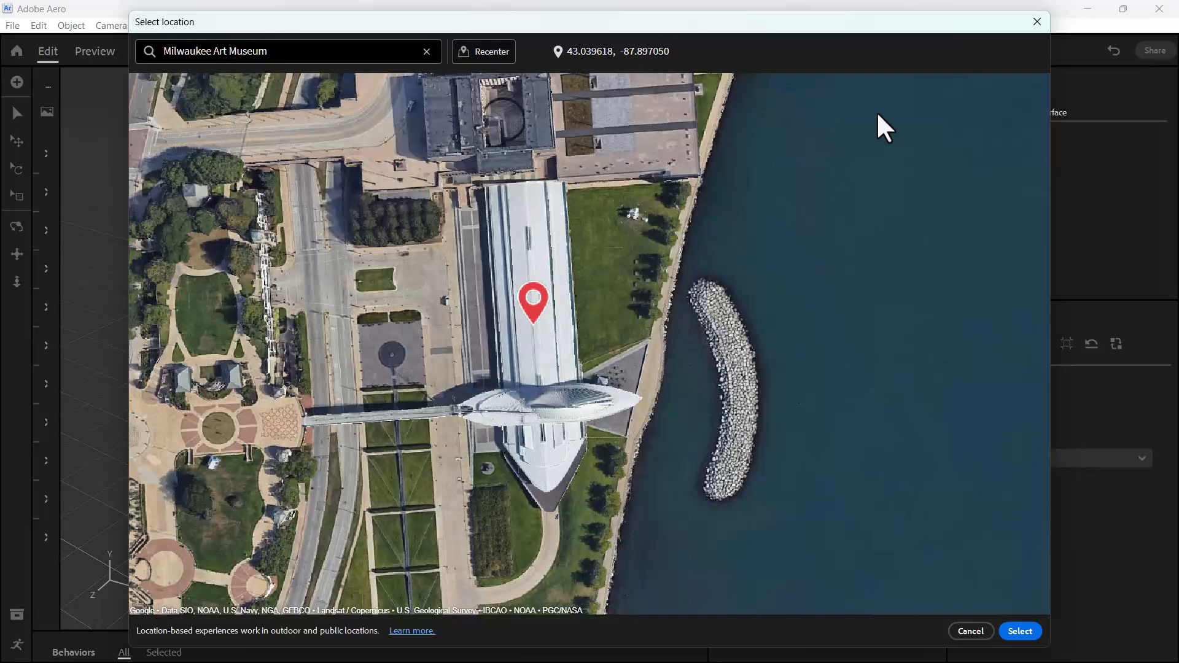
{"action": "left_click", "coordinate": [1022, 632]}
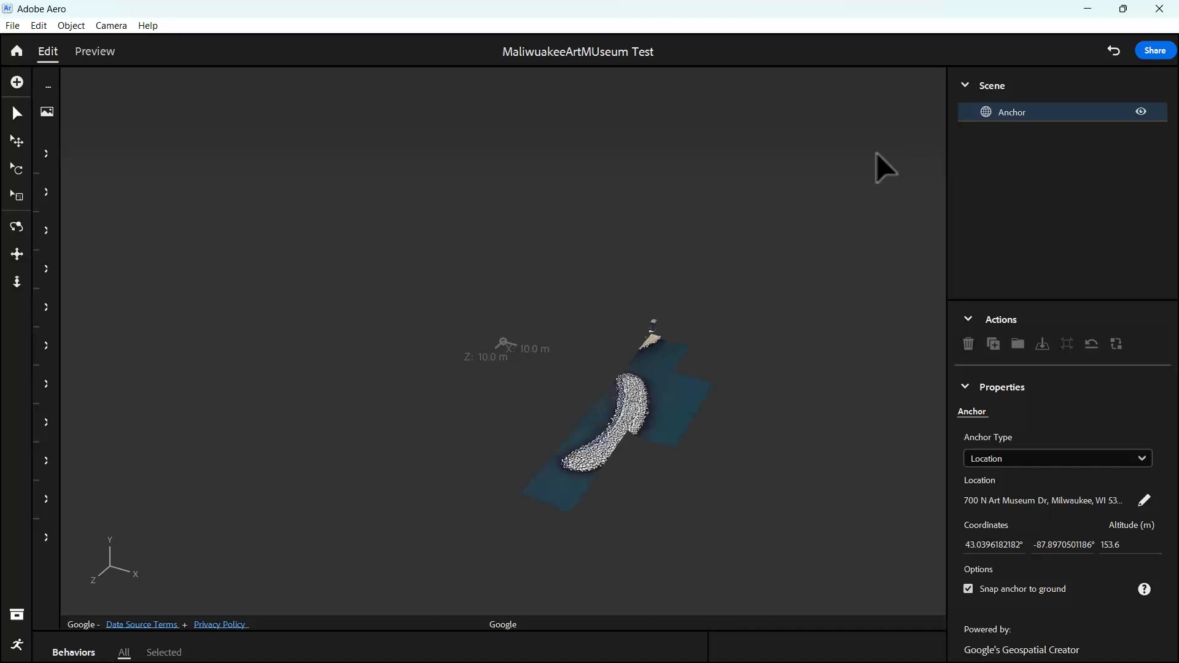
Step: Examine the 3D map of the museum and its surroundings from several angles and up close
{"action": "middle_click_drag", "start_coordinate": [571, 458], "coordinate": [706, 462]}
{"action": "scroll", "coordinate": [706, 462], "scroll_direction": "up", "scroll_amount": 5}
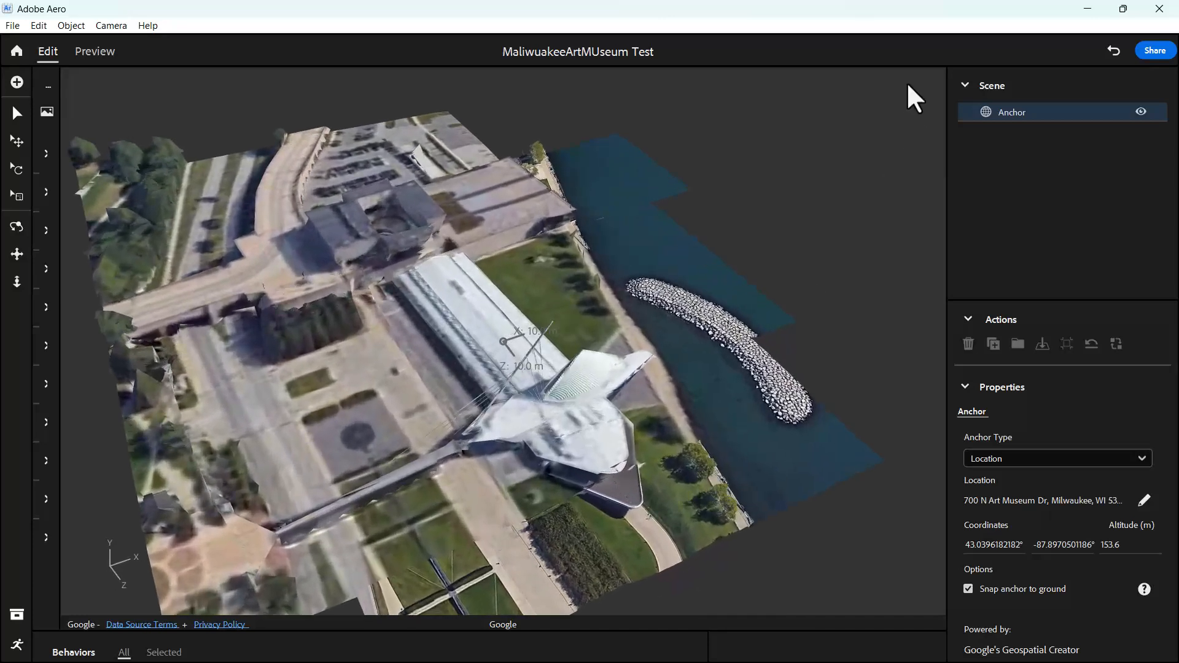
{"action": "right_click_drag", "start_coordinate": [647, 428], "coordinate": [796, 420]}
{"action": "scroll", "coordinate": [768, 399], "scroll_direction": "up", "scroll_amount": 3}
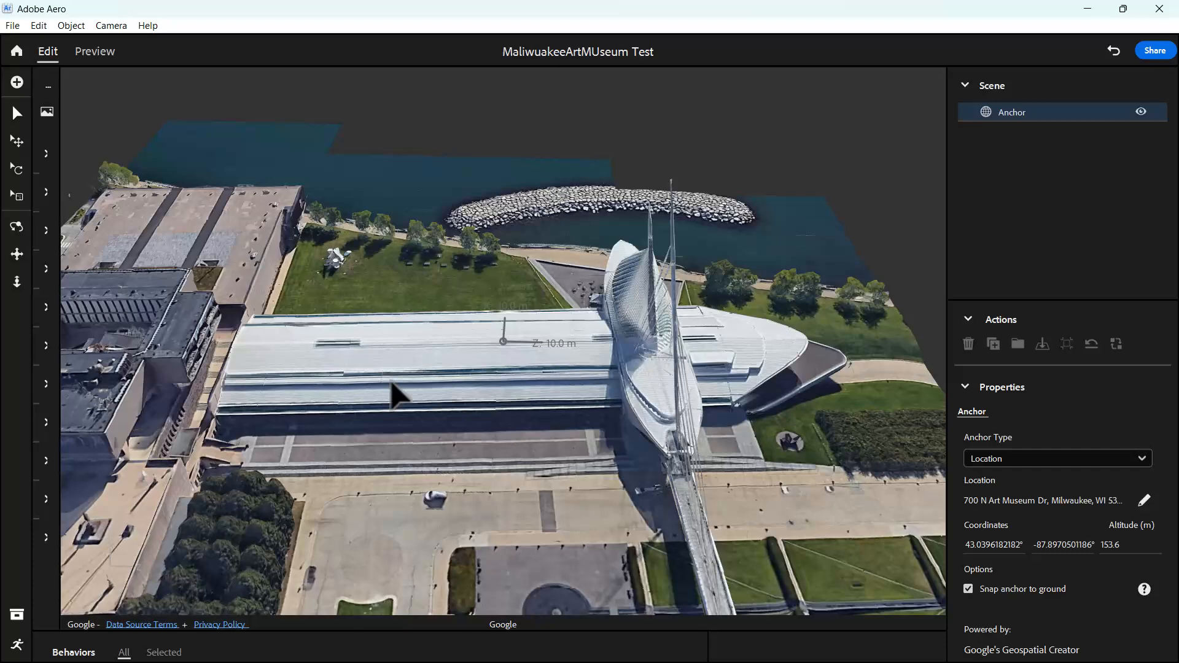
{"action": "scroll", "coordinate": [520, 393], "scroll_direction": "up", "scroll_amount": 3}
{"action": "right_click_drag", "start_coordinate": [515, 387], "coordinate": [516, 326]}
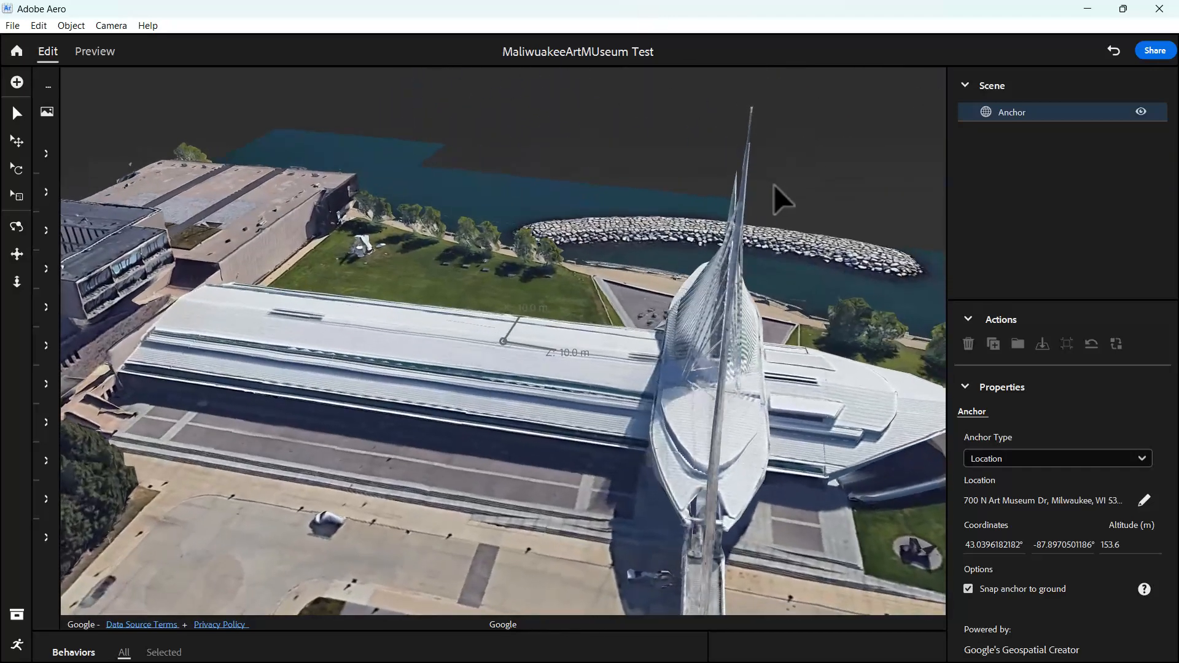
{"action": "right_click_drag", "start_coordinate": [730, 224], "coordinate": [712, 239]}
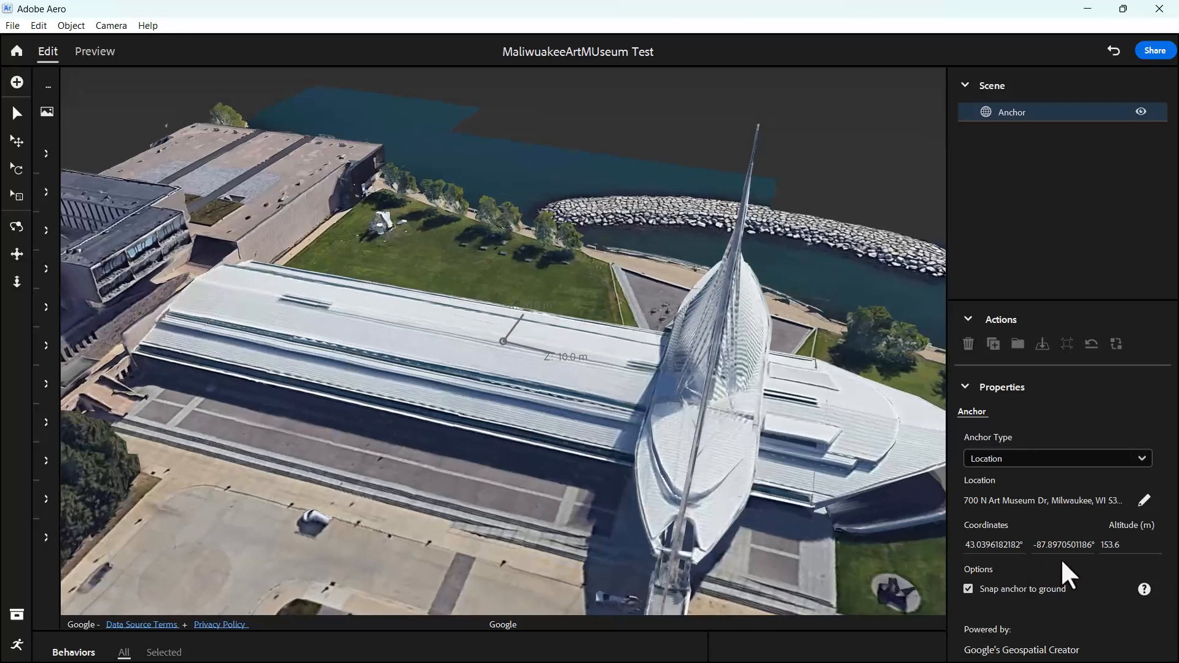
Step: Edit the anchor's location, recenter the map on the pin, and confirm a slightly shifted point on the museum at about 43.03952, -87.89679
{"action": "left_click", "coordinate": [1144, 500]}
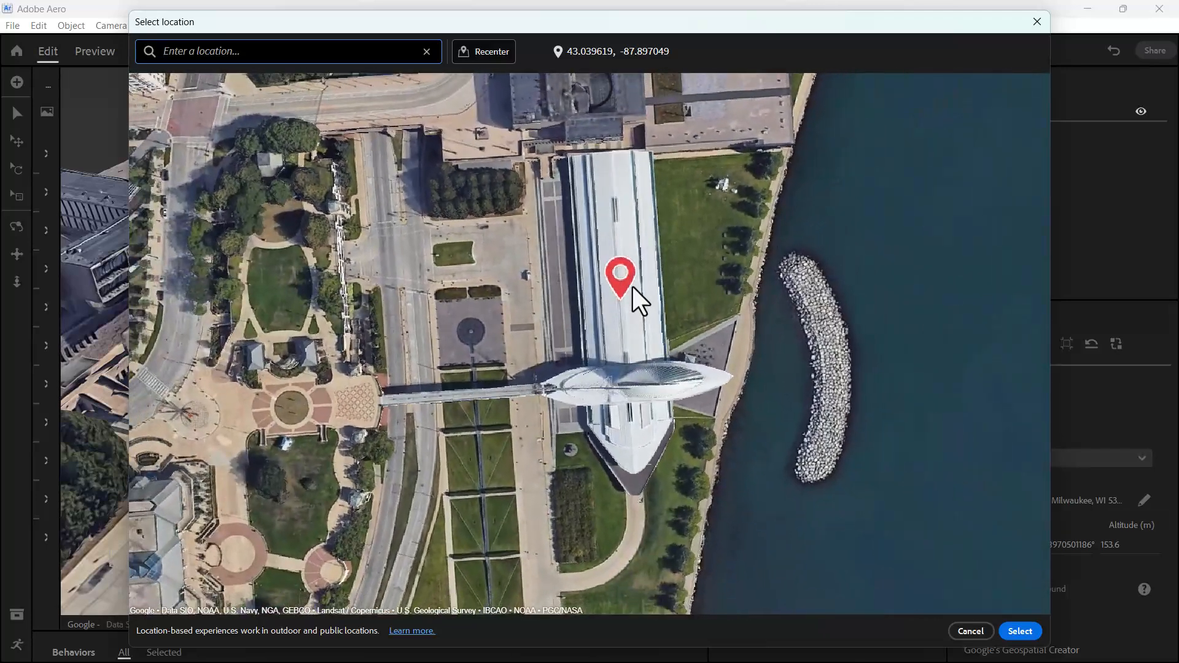
{"action": "left_click", "coordinate": [485, 51]}
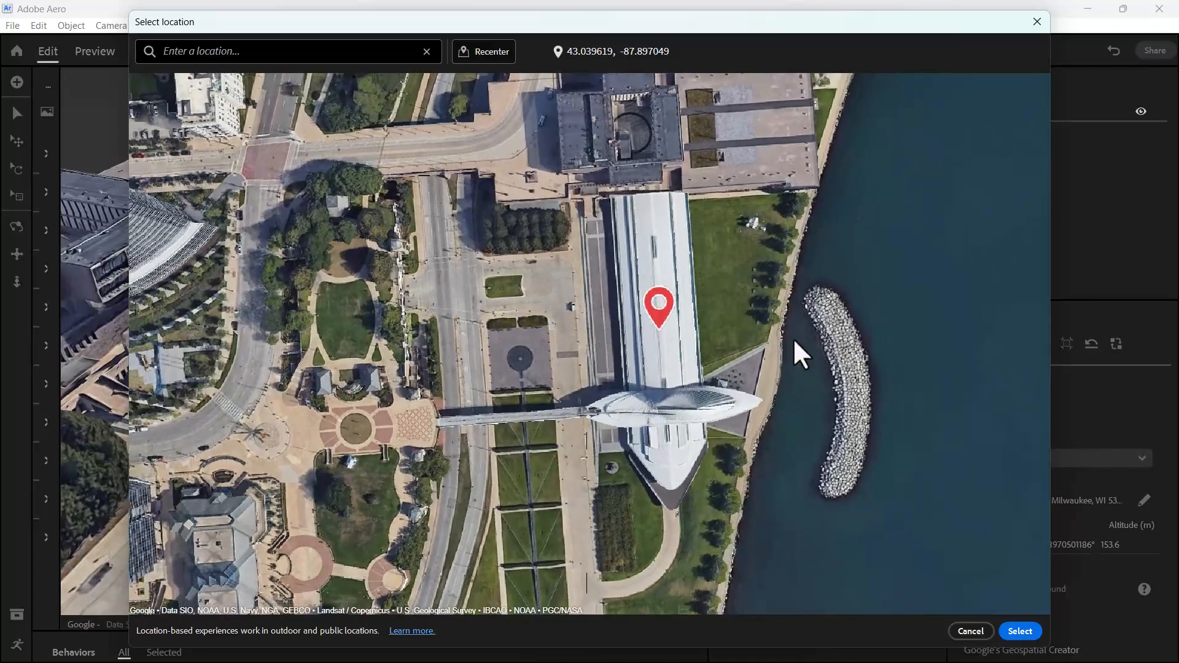
{"action": "left_click_drag", "start_coordinate": [795, 350], "coordinate": [631, 341]}
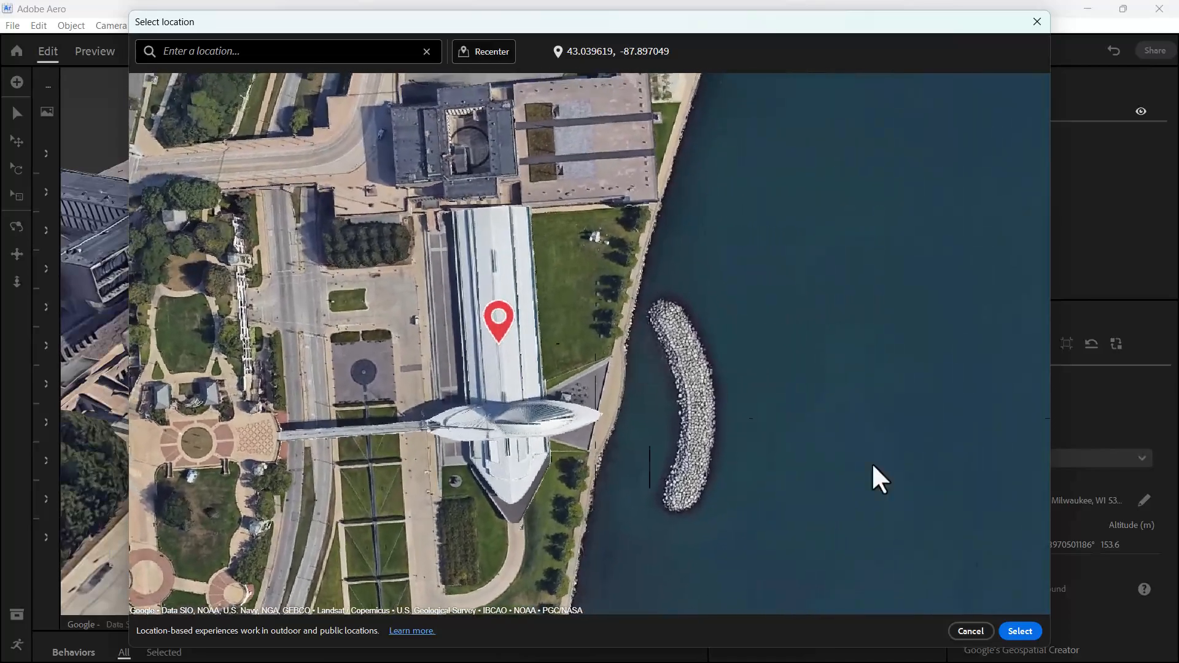
{"action": "left_click", "coordinate": [1020, 632]}
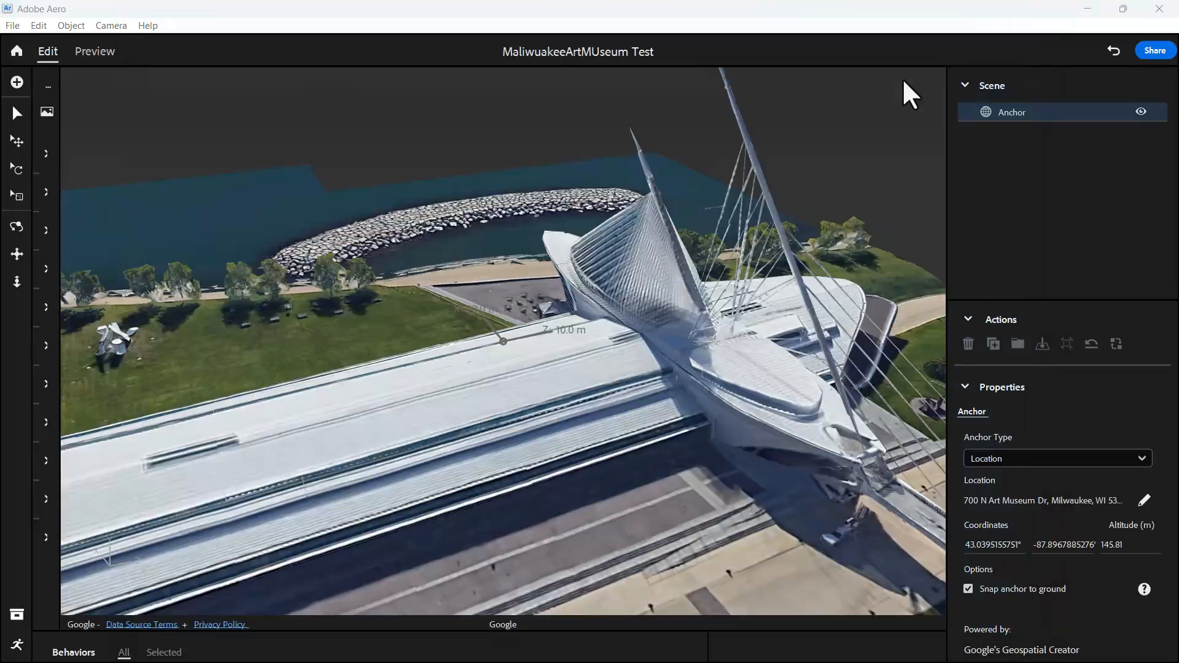
{"action": "right_click_drag", "start_coordinate": [733, 309], "coordinate": [689, 307]}
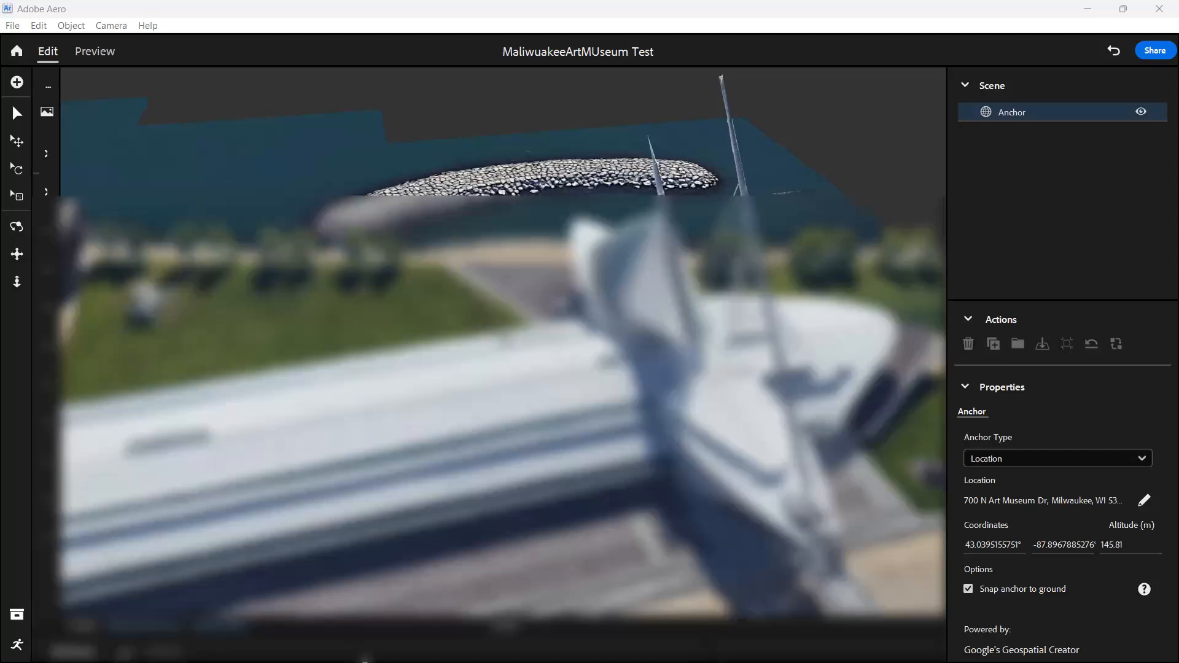
Step: Switch to the browser and open the Picasso Oil GIF of the painted woman from Tenor's picasso results
{"action": "key", "text": "super"}
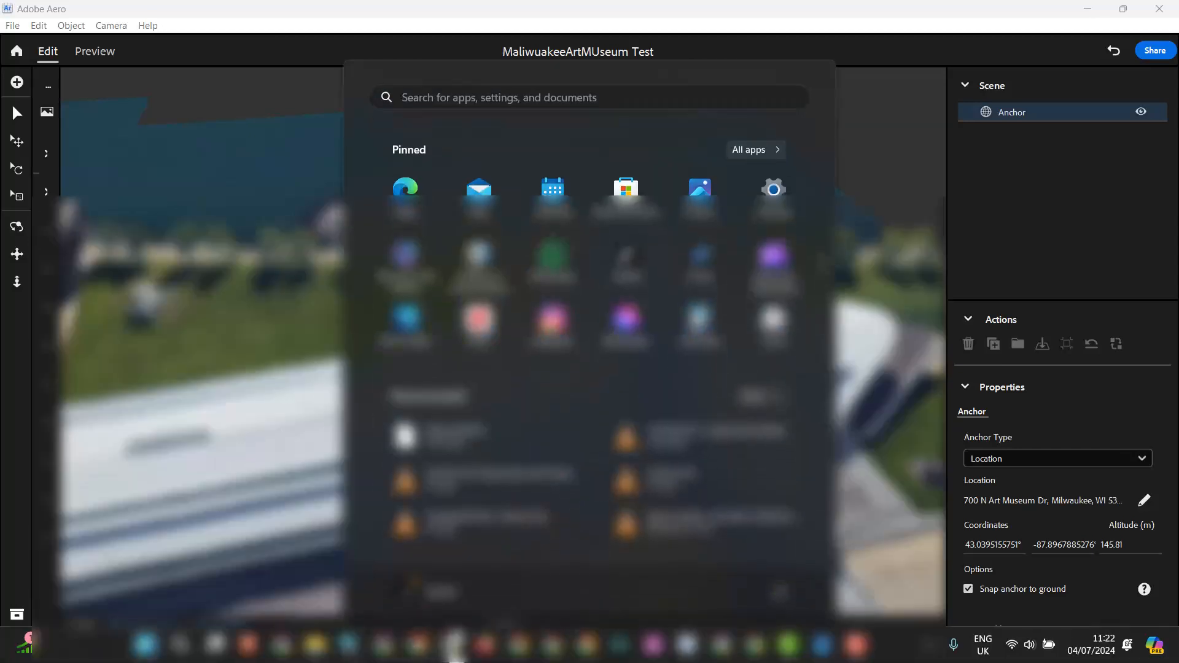
{"action": "mouse_move", "coordinate": [455, 650]}
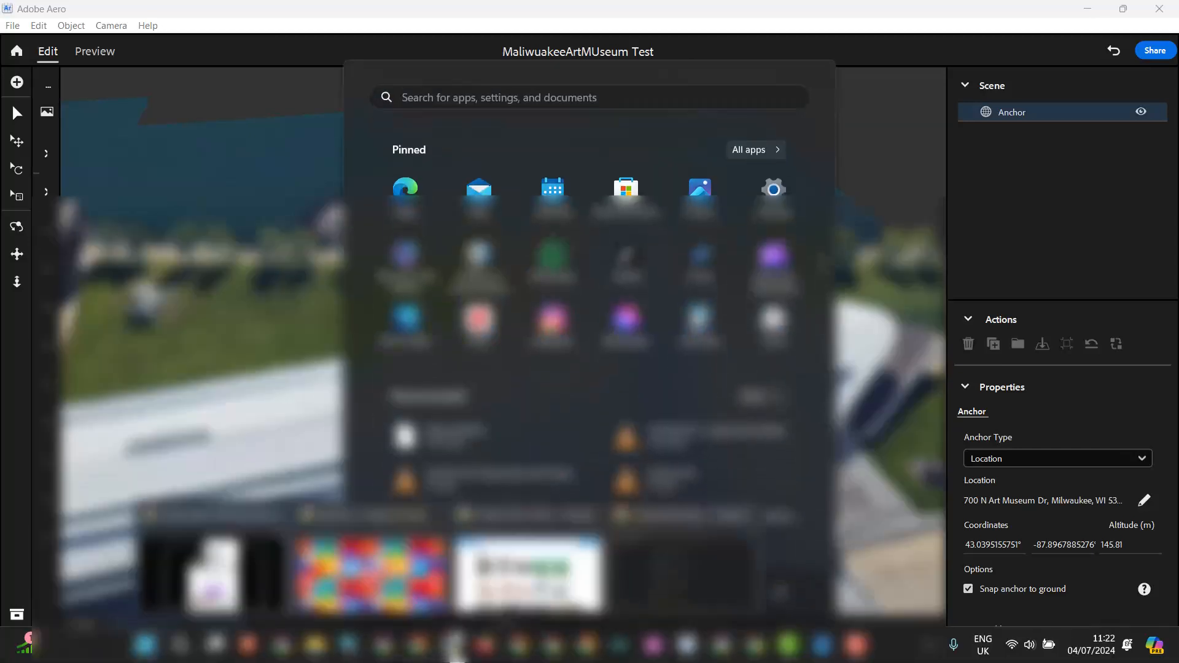
{"action": "left_click", "coordinate": [491, 596]}
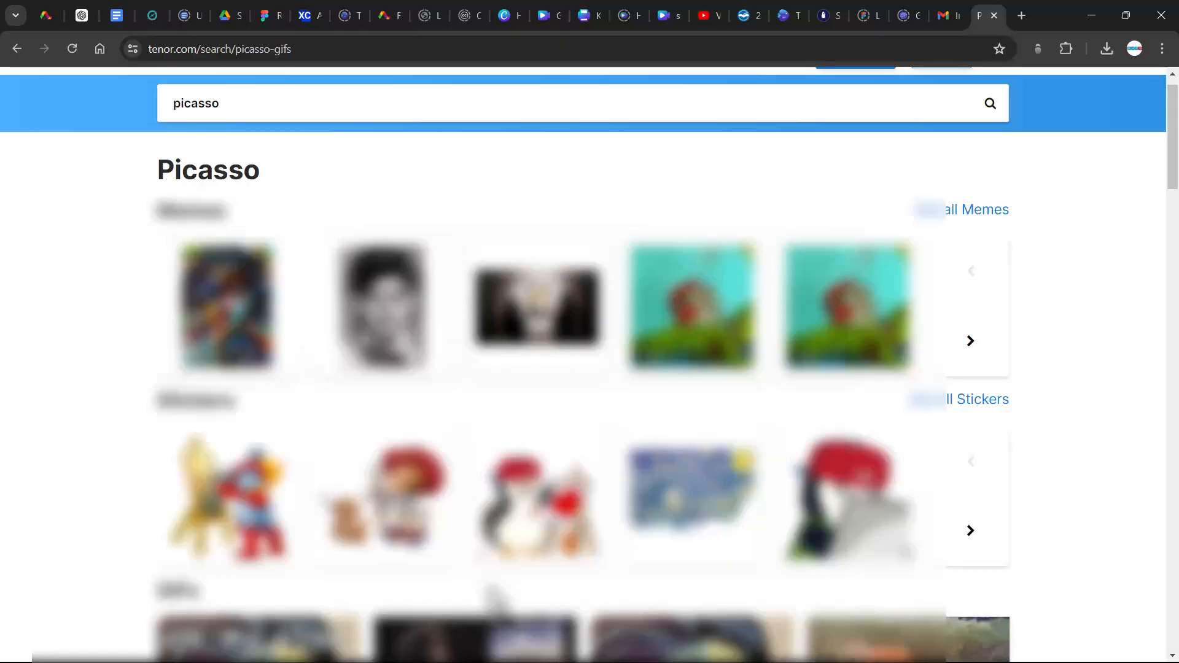
{"action": "left_click", "coordinate": [164, 50]}
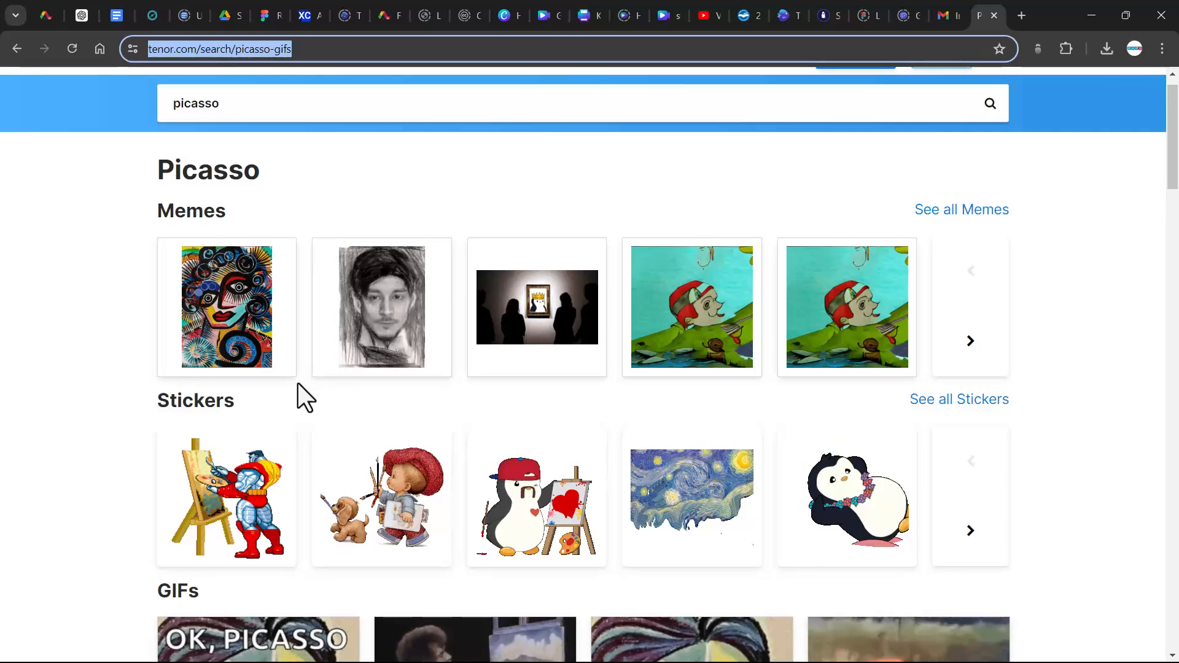
{"action": "scroll", "coordinate": [298, 383], "scroll_direction": "down", "scroll_amount": 2}
{"action": "scroll", "coordinate": [297, 384], "scroll_direction": "down", "scroll_amount": 3}
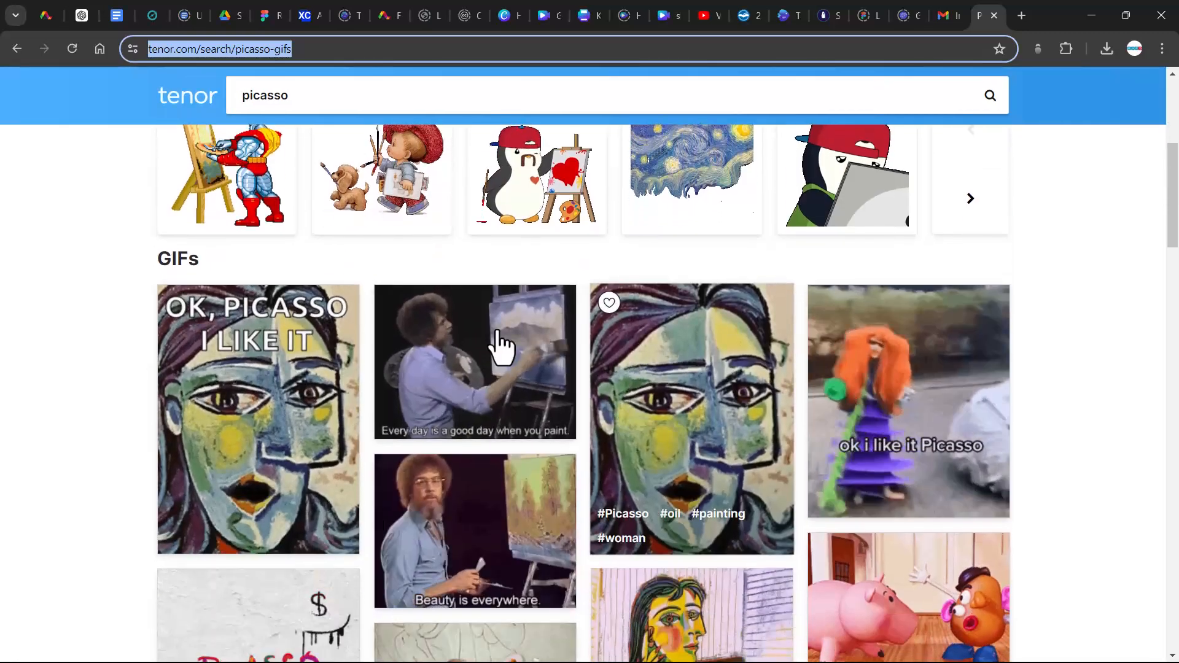
{"action": "left_click", "coordinate": [732, 438]}
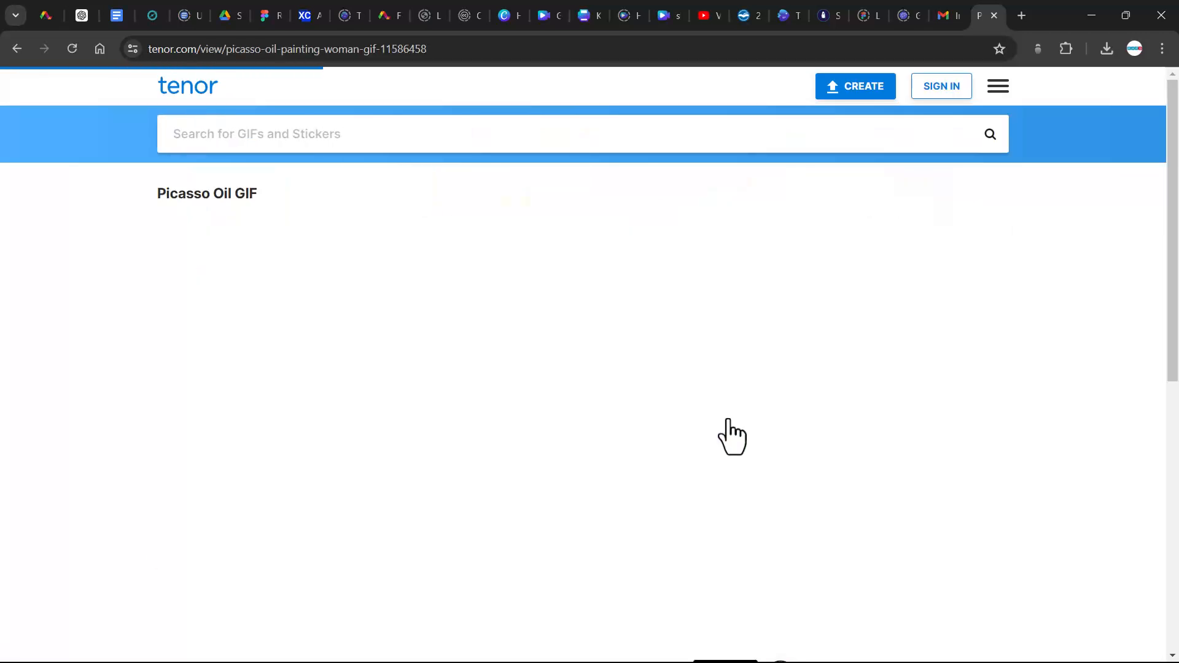
Step: Examine the Picasso Oil GIF's page, including its format choices, sharing links, file details and image saving options
{"action": "scroll", "coordinate": [728, 420], "scroll_direction": "down", "scroll_amount": 2}
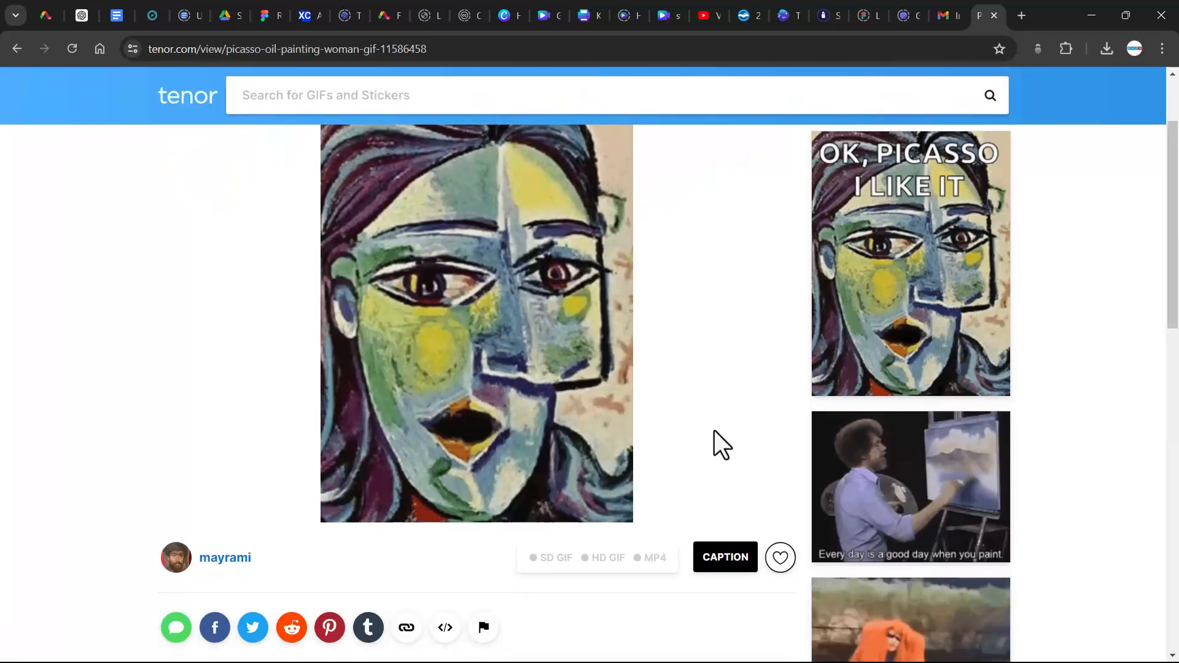
{"action": "scroll", "coordinate": [609, 593], "scroll_direction": "down", "scroll_amount": 1}
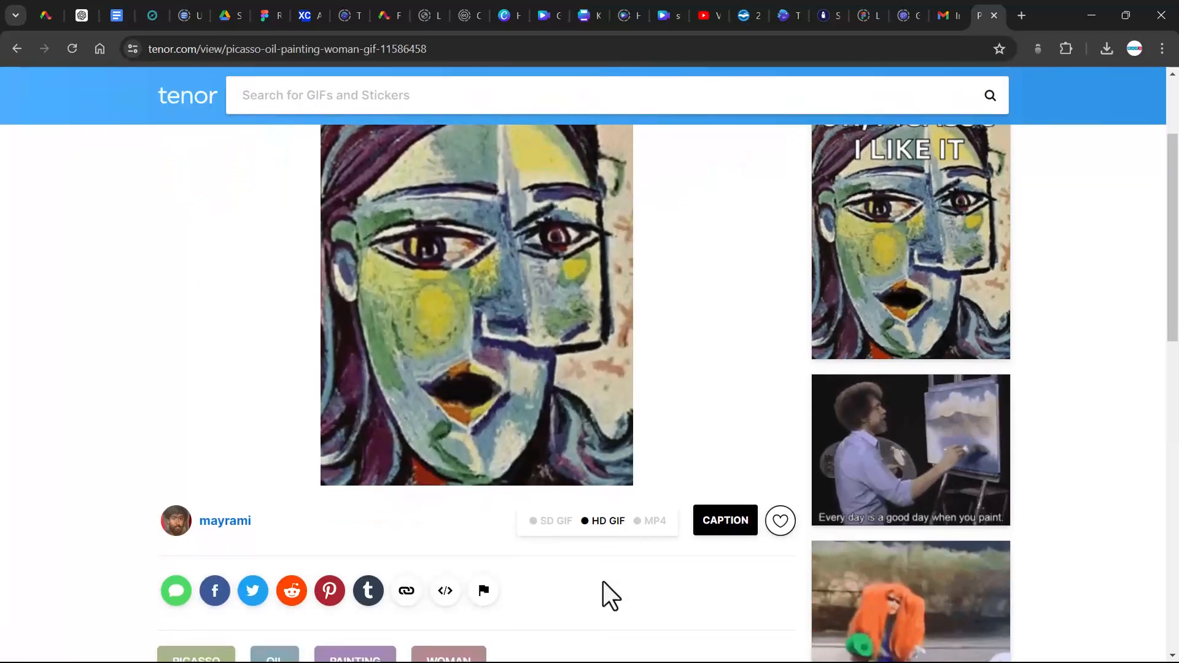
{"action": "scroll", "coordinate": [603, 581], "scroll_direction": "up", "scroll_amount": 3}
{"action": "scroll", "coordinate": [603, 581], "scroll_direction": "down", "scroll_amount": 4}
{"action": "scroll", "coordinate": [603, 581], "scroll_direction": "down", "scroll_amount": 1}
{"action": "scroll", "coordinate": [604, 582], "scroll_direction": "down", "scroll_amount": 2}
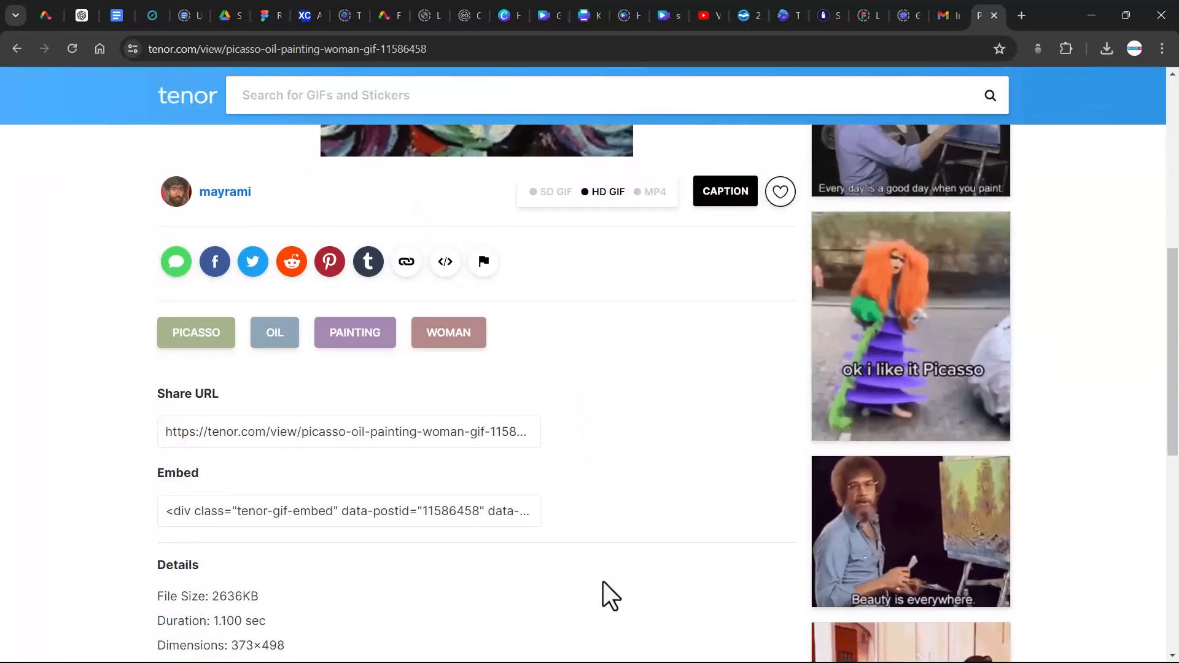
{"action": "scroll", "coordinate": [603, 581], "scroll_direction": "up", "scroll_amount": 3}
{"action": "left_click", "coordinate": [601, 426]}
{"action": "scroll", "coordinate": [601, 430], "scroll_direction": "up", "scroll_amount": 2}
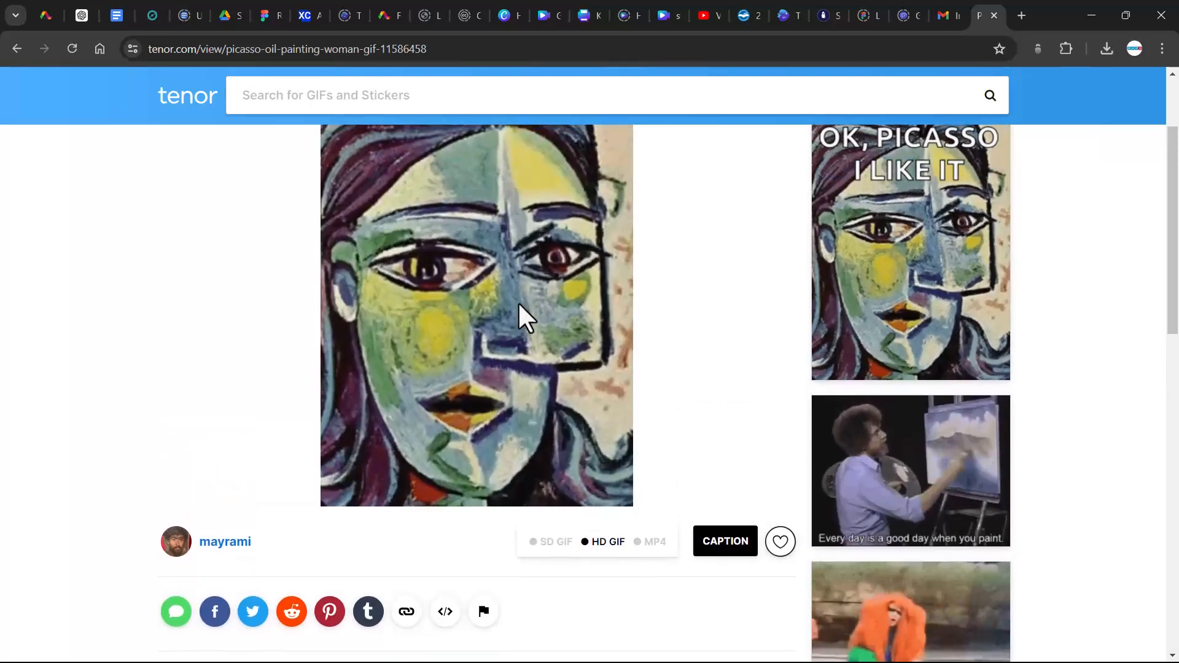
{"action": "right_click", "coordinate": [520, 305]}
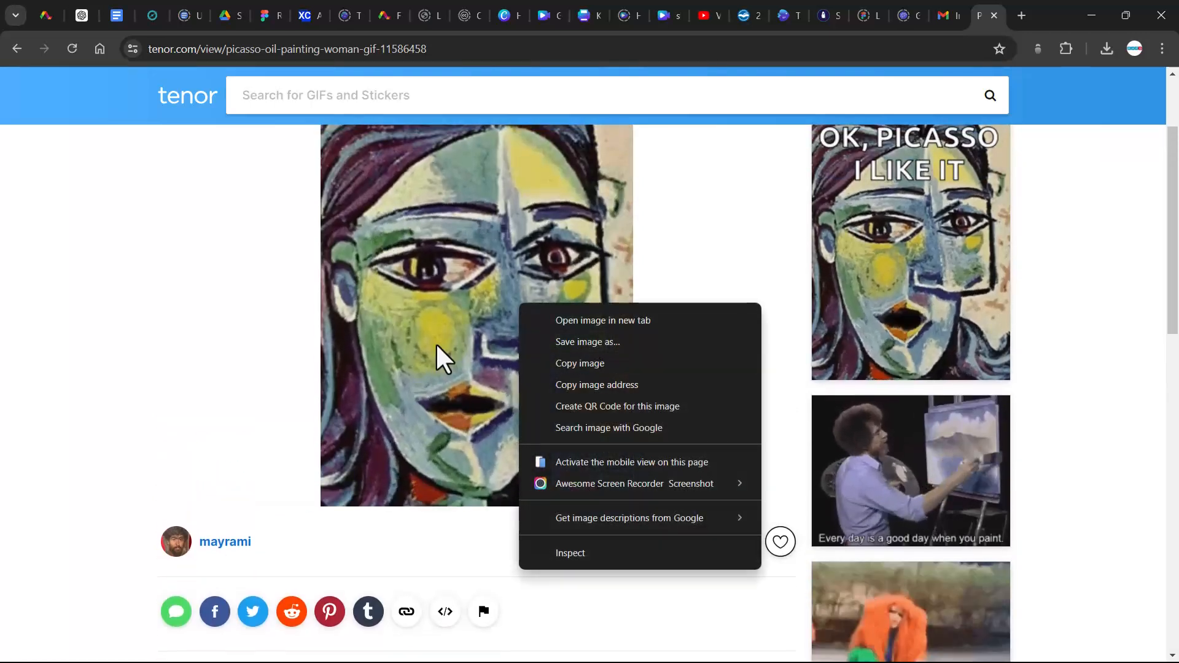
{"action": "left_click", "coordinate": [429, 381]}
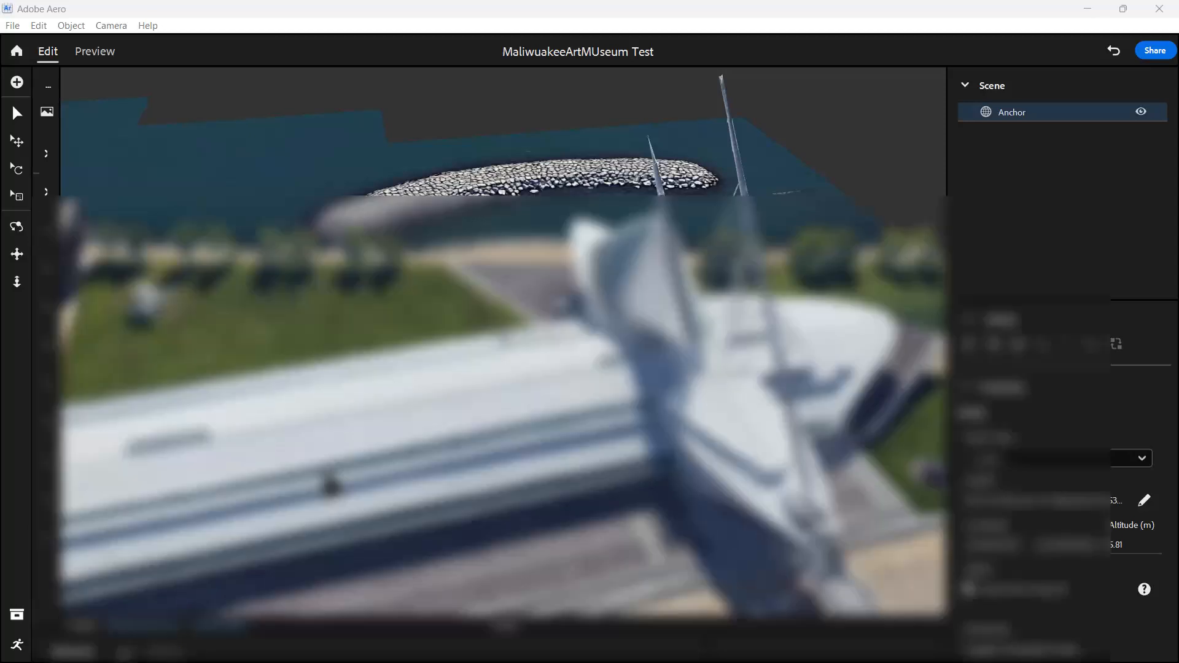
Step: Bring the boxmodel, red-hawk and art-starry-night images from the MilwuakeeArtMUseum folder into the Adobe Aero scene
{"action": "key", "text": "super"}
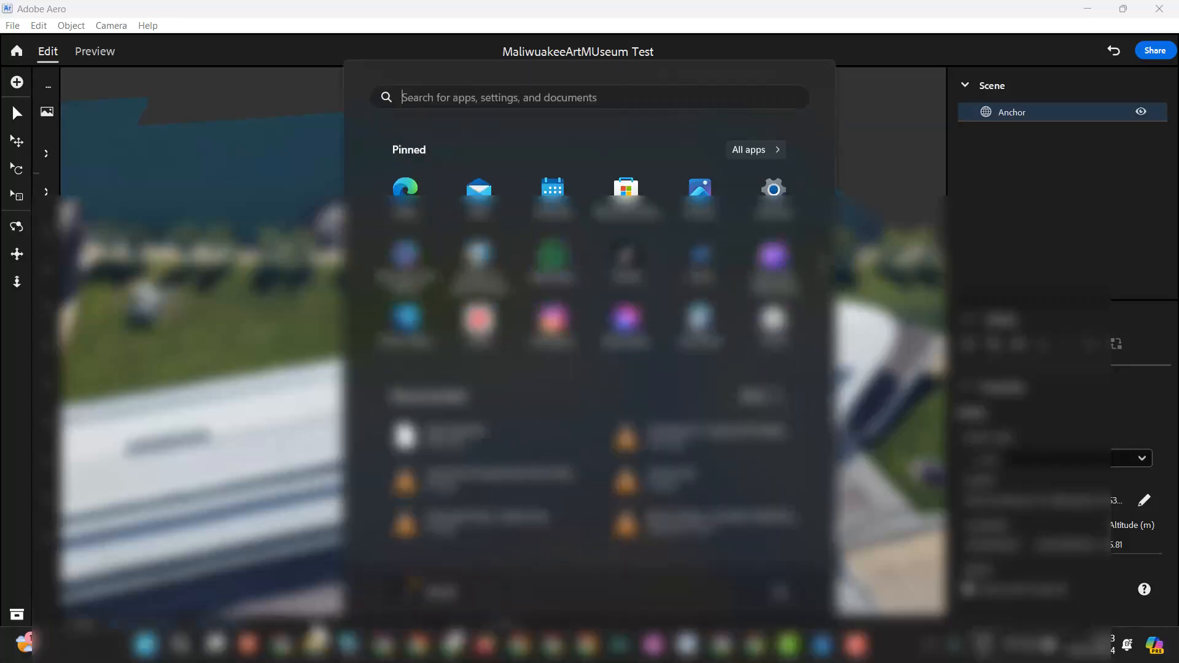
{"action": "key", "text": "Escape"}
{"action": "key", "text": "super"}
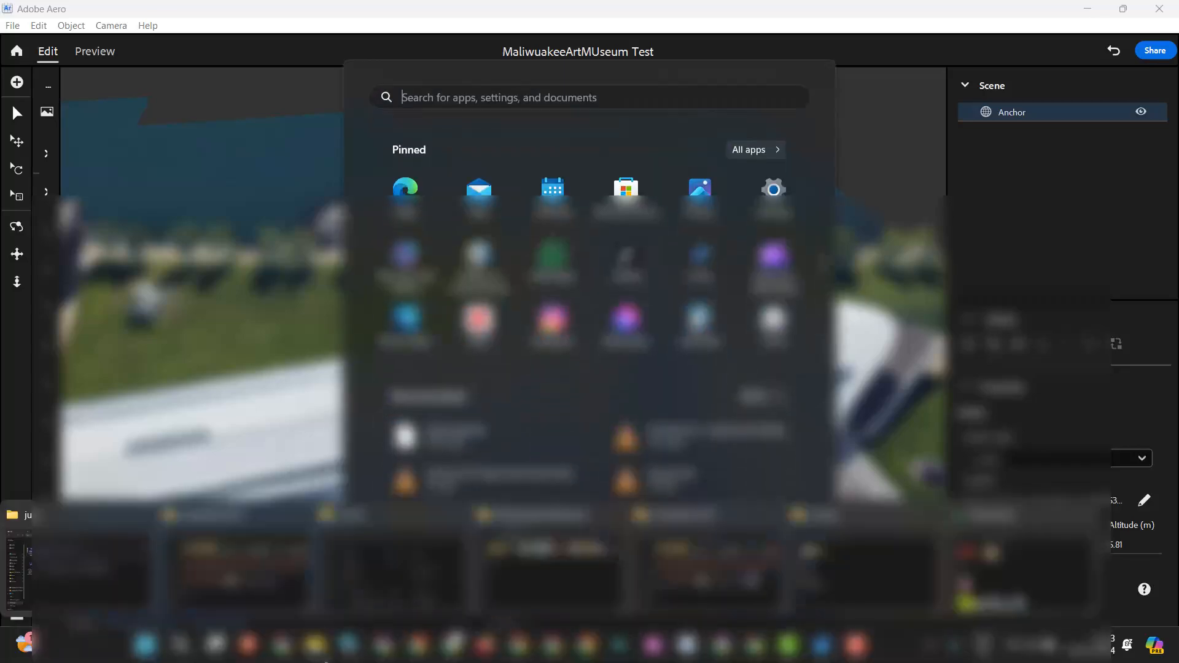
{"action": "mouse_move", "coordinate": [524, 579]}
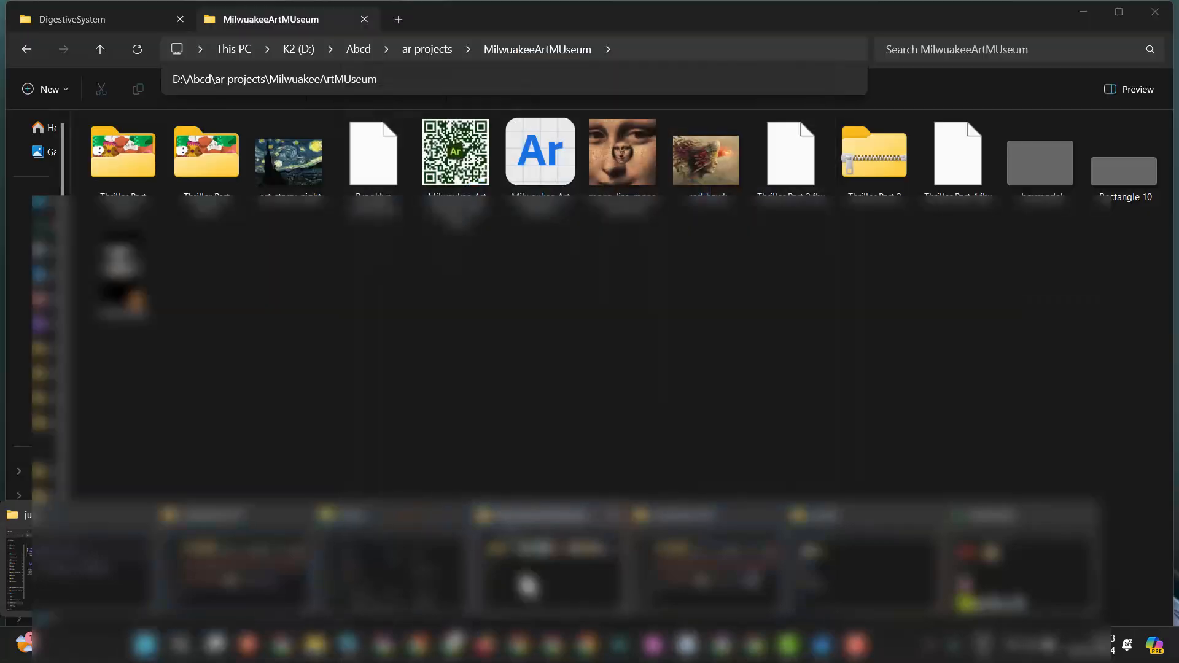
{"action": "left_click", "coordinate": [522, 578]}
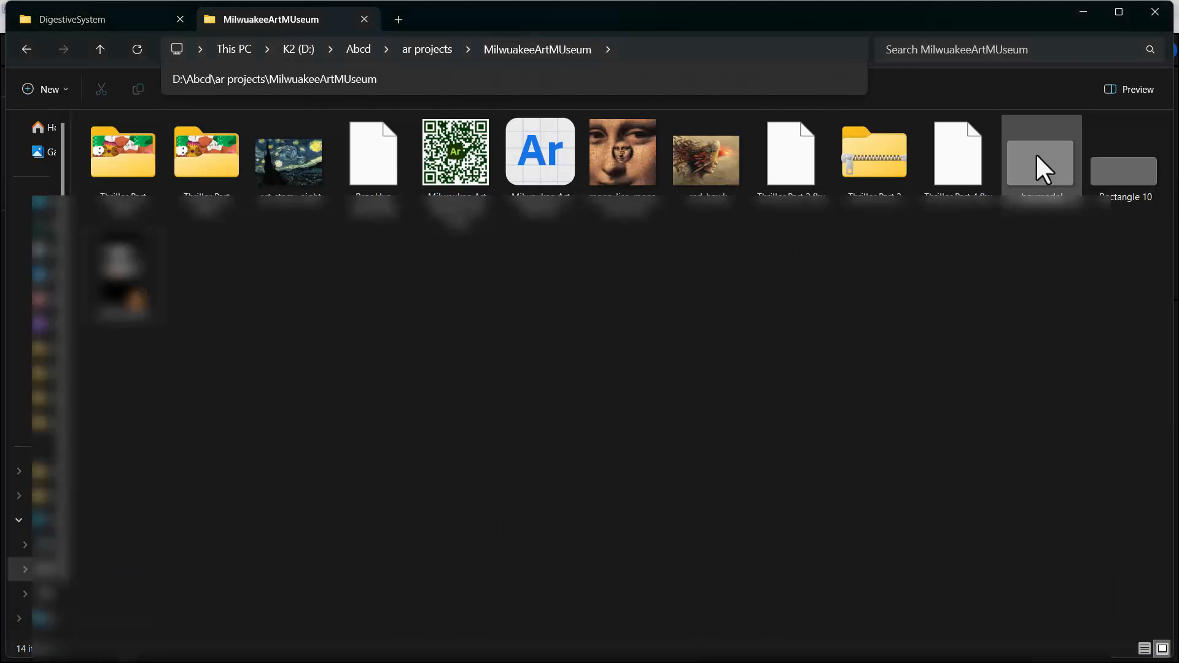
{"action": "left_click", "coordinate": [1037, 156]}
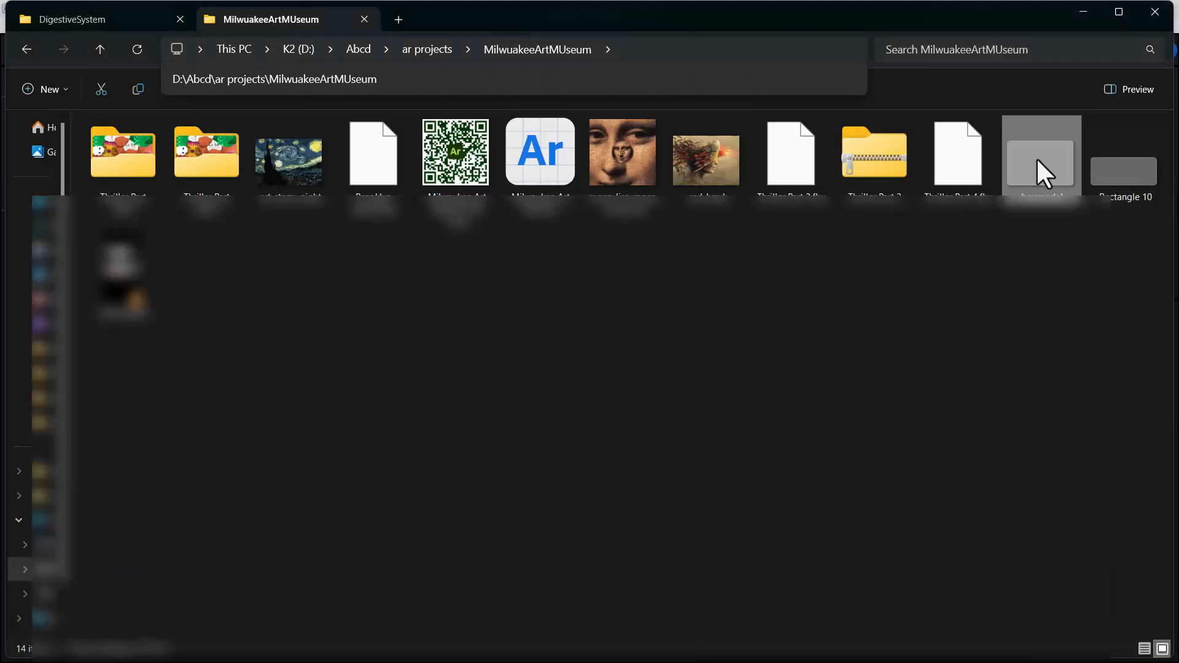
{"action": "left_click", "coordinate": [728, 160], "text": "ctrl"}
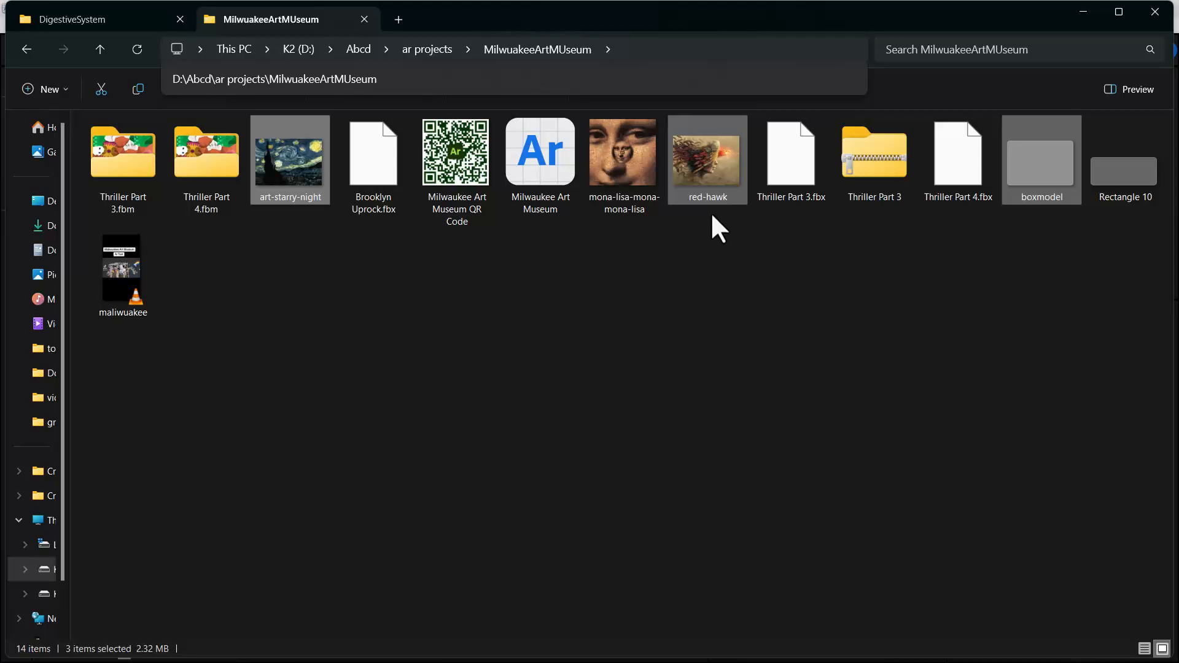
{"action": "left_click_drag", "start_coordinate": [706, 176], "coordinate": [434, 248]}
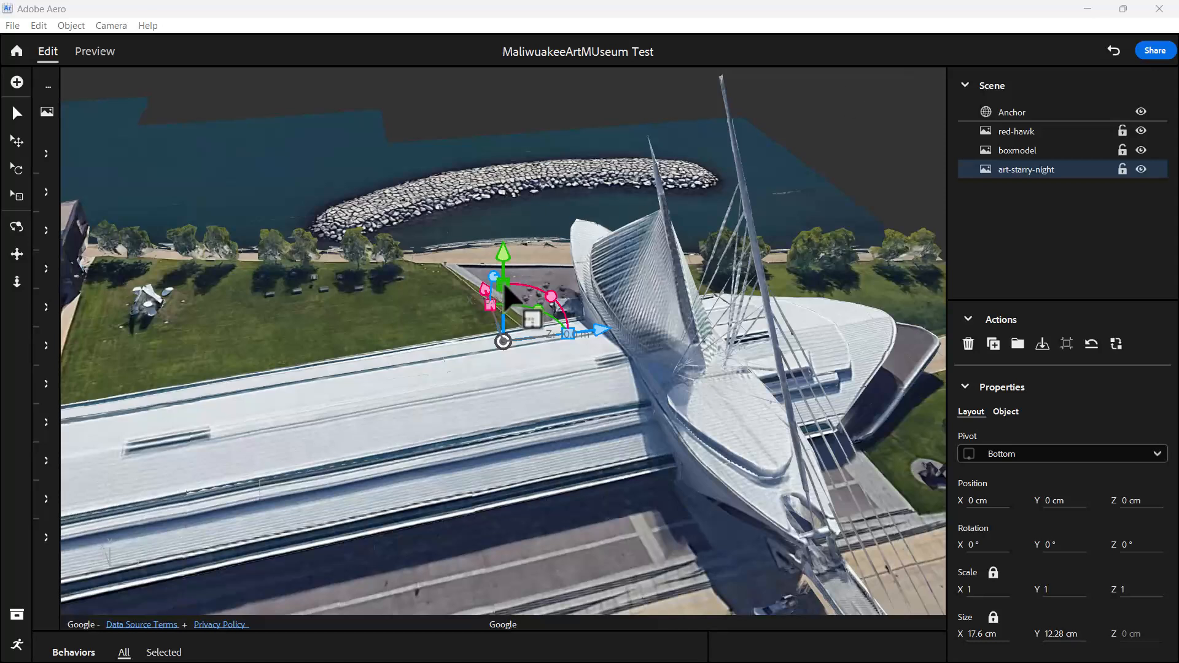
Step: Scale the art-starry-night image uniformly to about 251.1, making it about 4420 by 3082 cm
{"action": "left_click_drag", "start_coordinate": [504, 286], "coordinate": [571, 2]}
{"action": "left_click_drag", "start_coordinate": [504, 288], "coordinate": [527, 106]}
{"action": "left_click_drag", "start_coordinate": [504, 286], "coordinate": [533, 83]}
Step: Move the art-starry-night image along Z to about 5029 cm, beyond the museum's winged structure
{"action": "right_click_drag", "start_coordinate": [685, 376], "coordinate": [572, 349]}
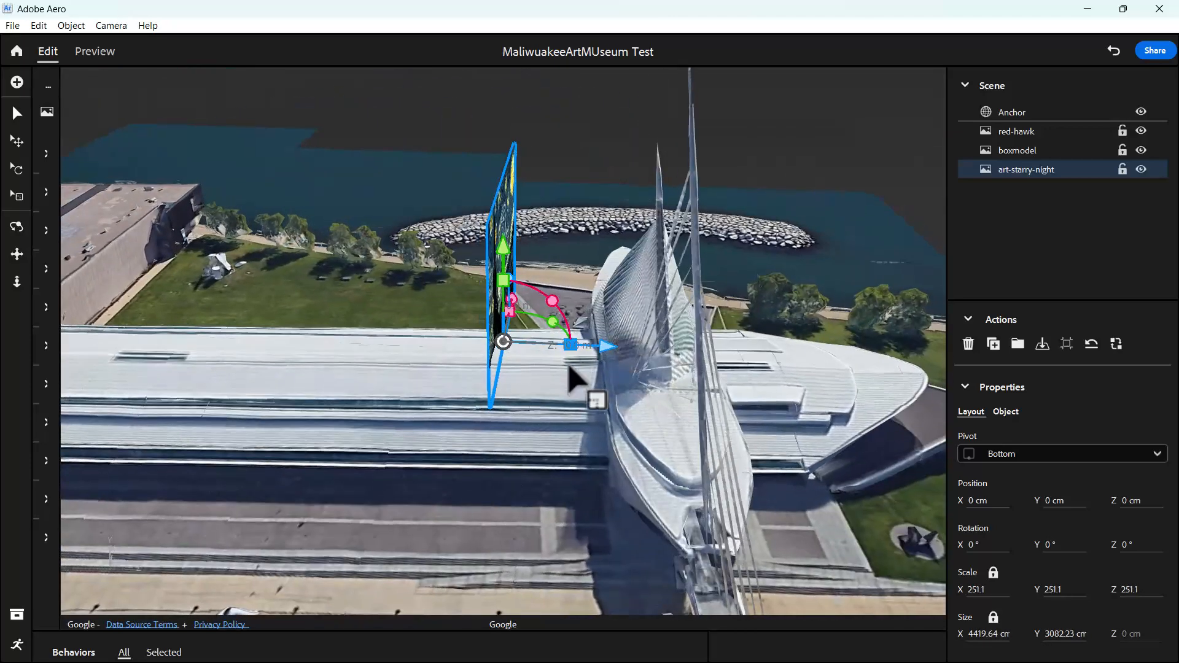
{"action": "left_click", "coordinate": [578, 354]}
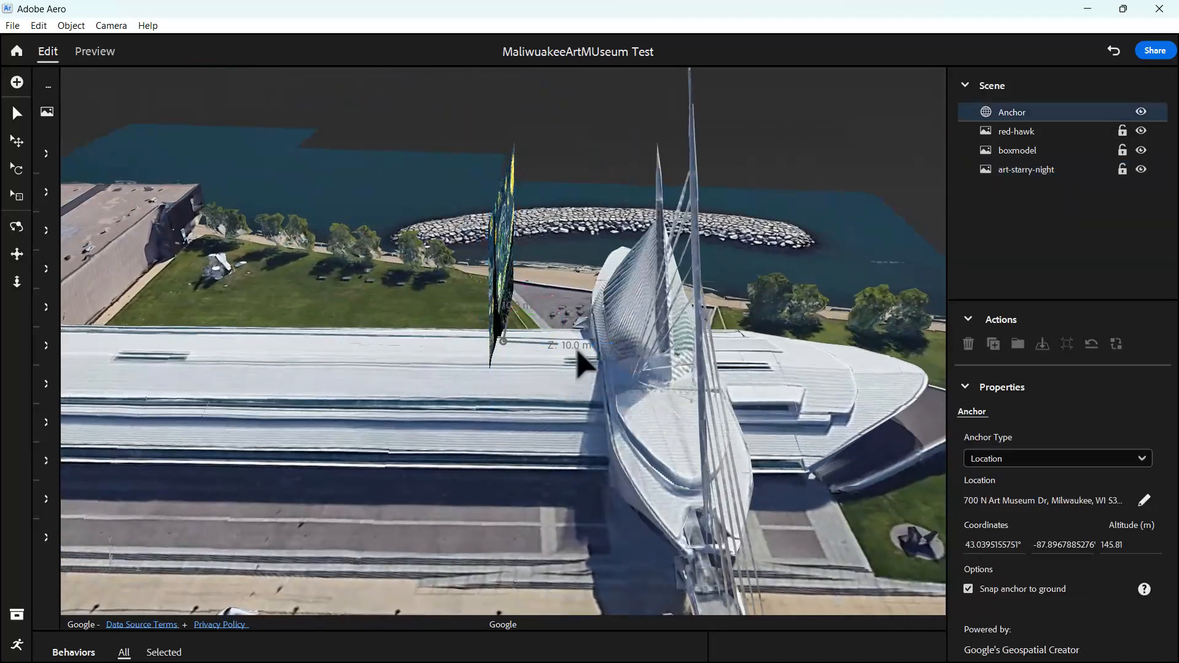
{"action": "left_click", "coordinate": [499, 281]}
{"action": "left_click_drag", "start_coordinate": [603, 346], "coordinate": [892, 356]}
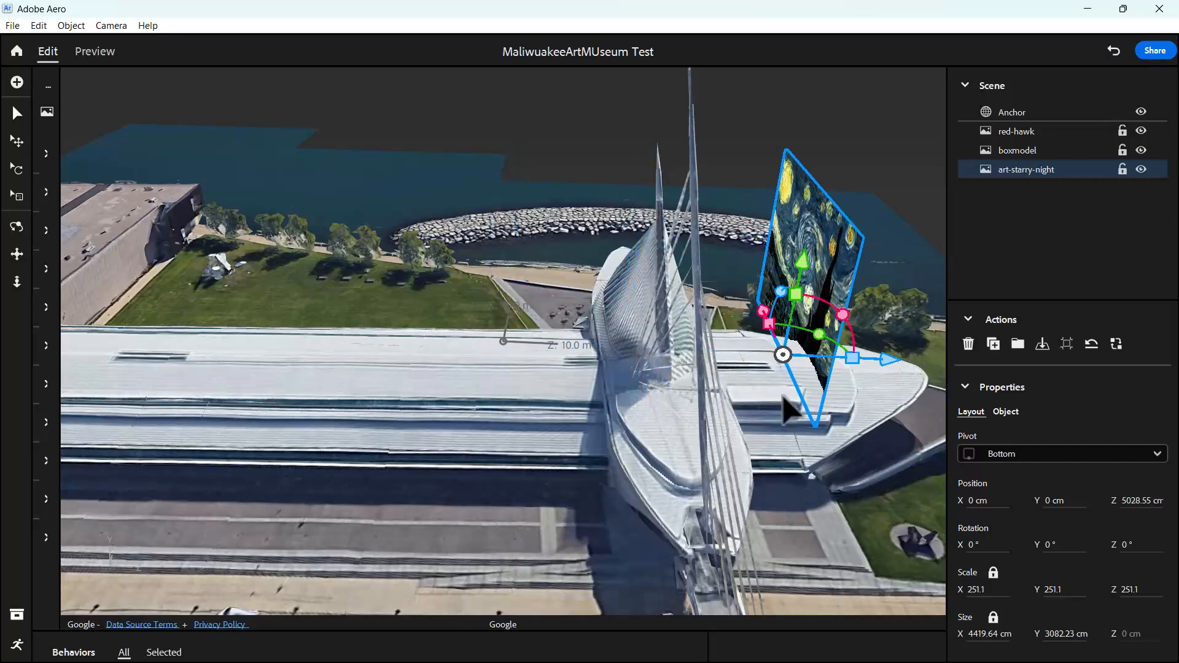
Step: Scale the boxmodel image uniformly to about 220.7, making it about 3372 by 2266 cm
{"action": "right_click_drag", "start_coordinate": [782, 394], "coordinate": [597, 362]}
{"action": "left_click", "coordinate": [997, 150]}
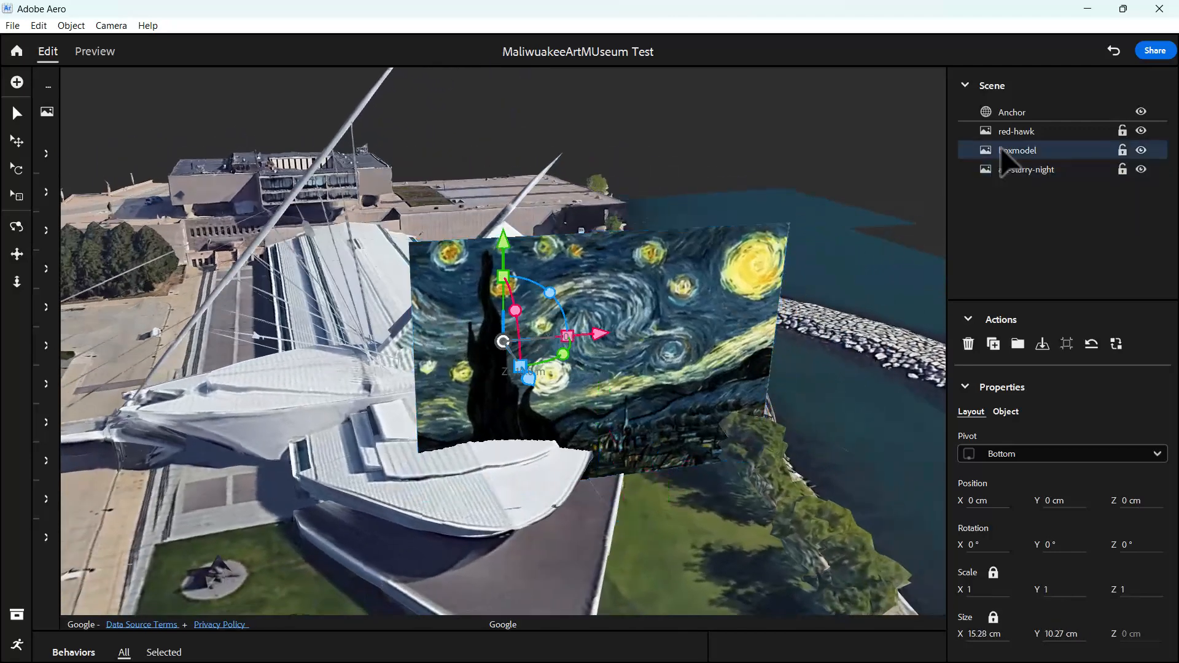
{"action": "right_click_drag", "start_coordinate": [619, 346], "coordinate": [748, 325]}
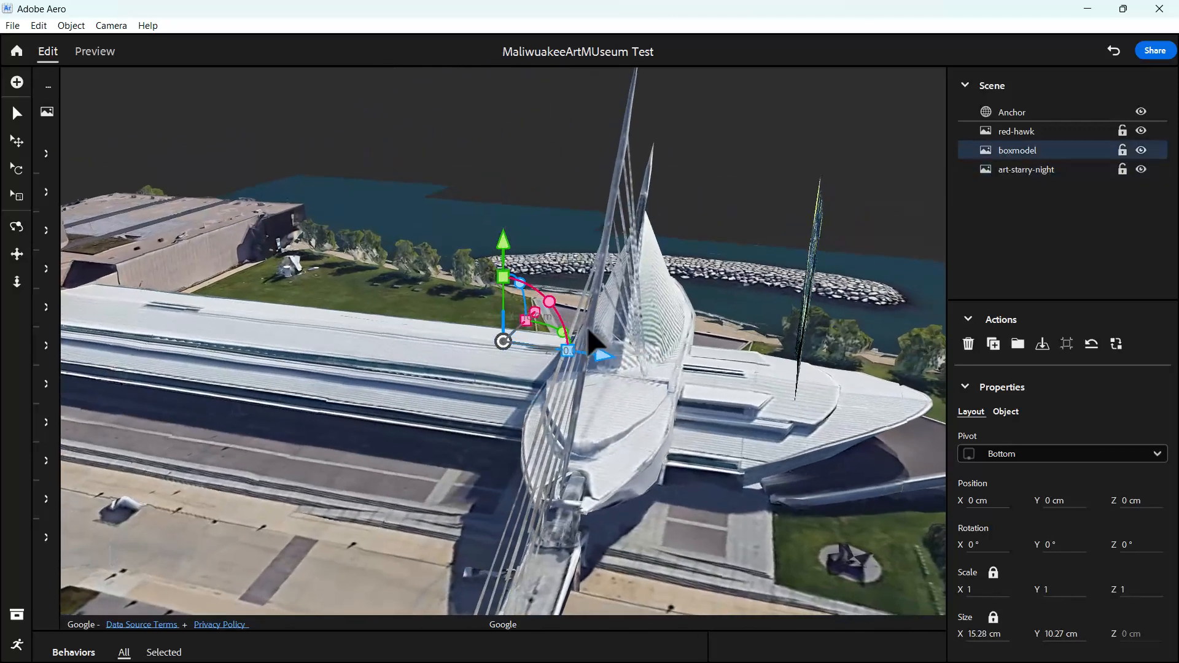
{"action": "left_click_drag", "start_coordinate": [502, 279], "coordinate": [456, 71]}
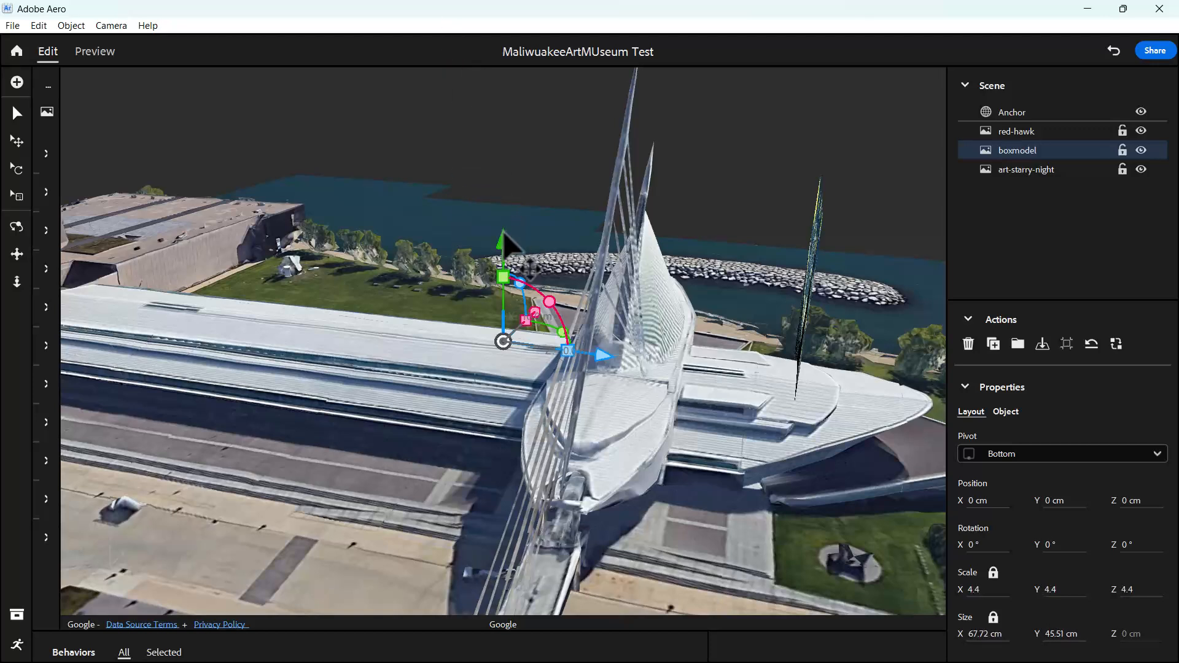
{"action": "left_click_drag", "start_coordinate": [507, 290], "coordinate": [482, 98]}
{"action": "left_click_drag", "start_coordinate": [503, 278], "coordinate": [473, 76]}
{"action": "left_click_drag", "start_coordinate": [504, 278], "coordinate": [466, 96]}
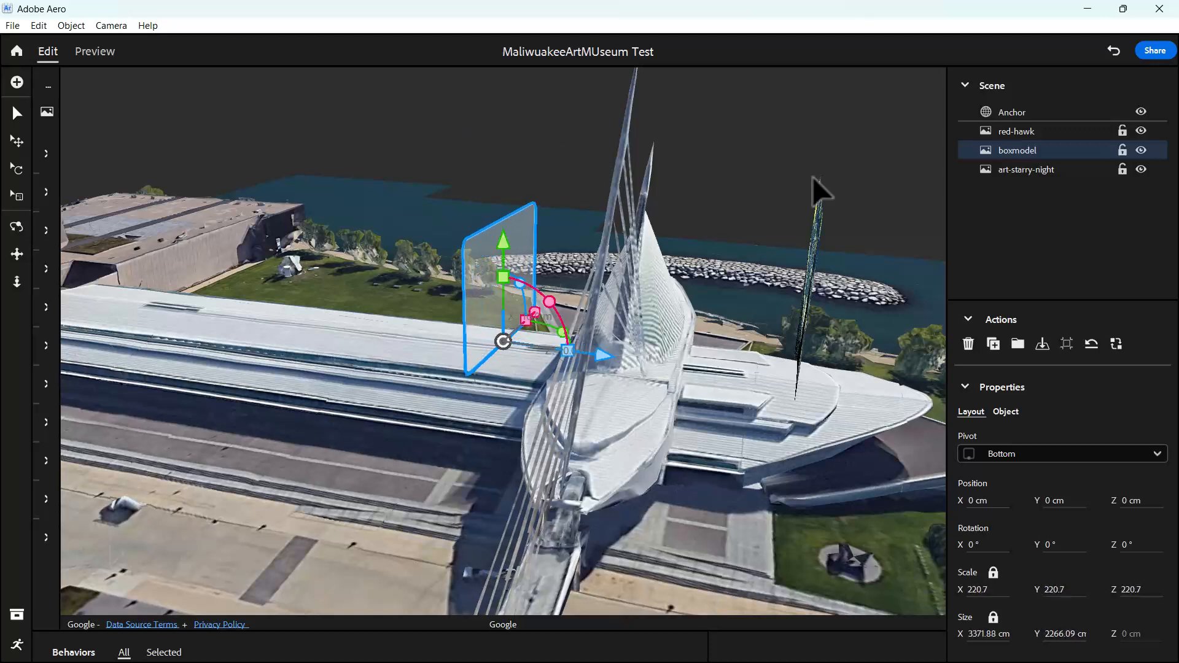
Step: Scale the red-hawk image uniformly to about 160.6, making it about 2827 by 2113 cm
{"action": "left_click", "coordinate": [1023, 132]}
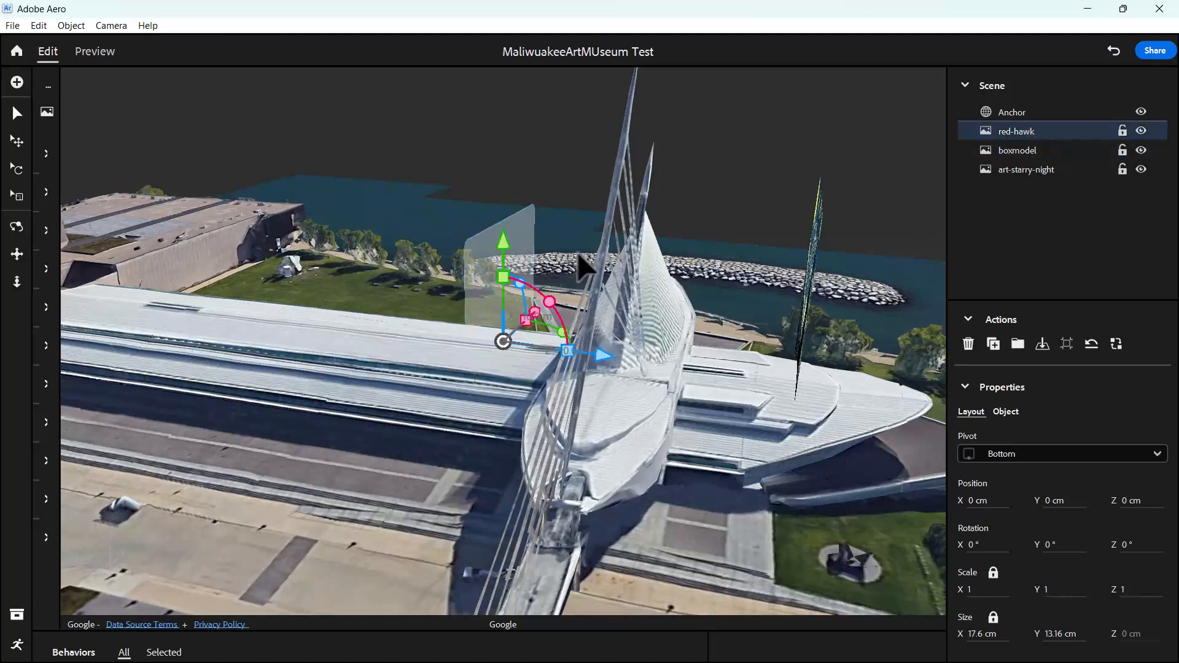
{"action": "left_click_drag", "start_coordinate": [503, 278], "coordinate": [464, 16]}
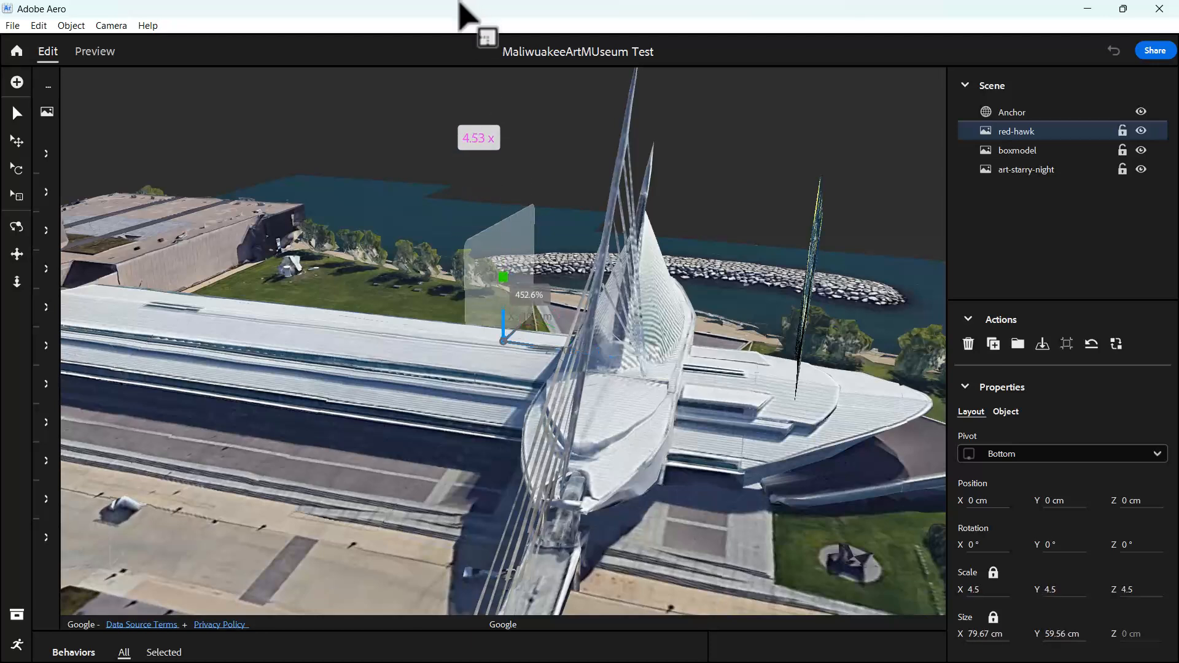
{"action": "left_click_drag", "start_coordinate": [507, 280], "coordinate": [483, 80]}
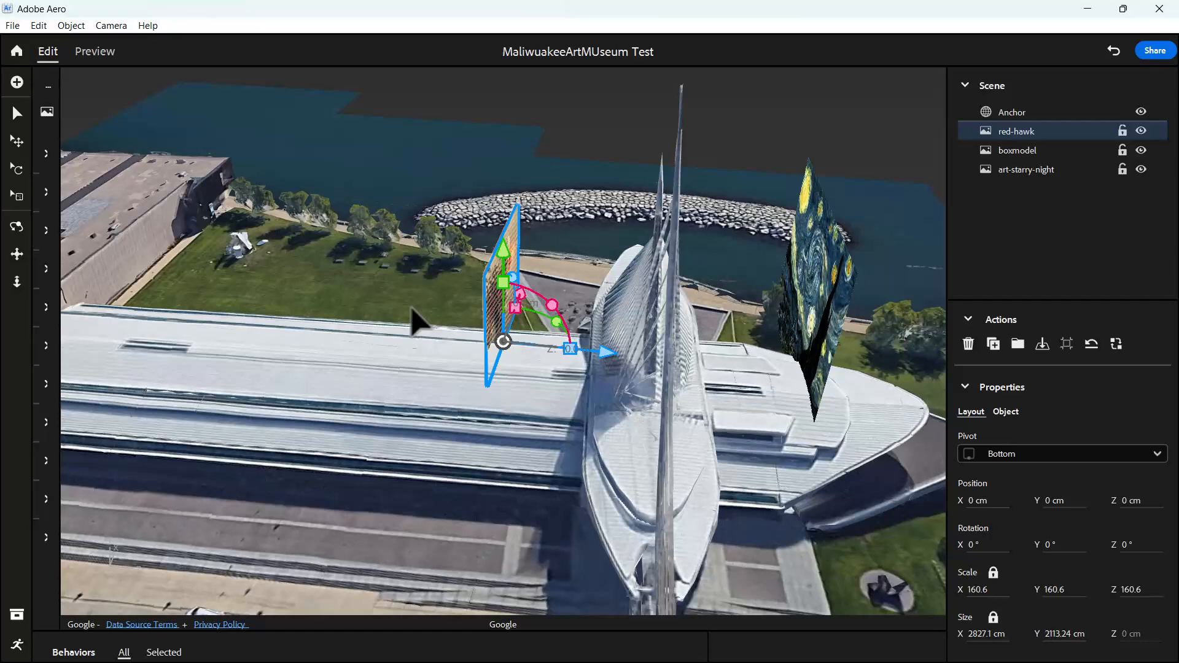
Step: Offset the red-hawk image along Z to about 26 cm so it sits just in front of the boxmodel panel
{"action": "mouse_move", "coordinate": [412, 311]}
{"action": "right_mouse_down"}
{"action": "mouse_move", "coordinate": [541, 280]}
{"action": "mouse_move", "coordinate": [420, 293]}
{"action": "right_mouse_up"}
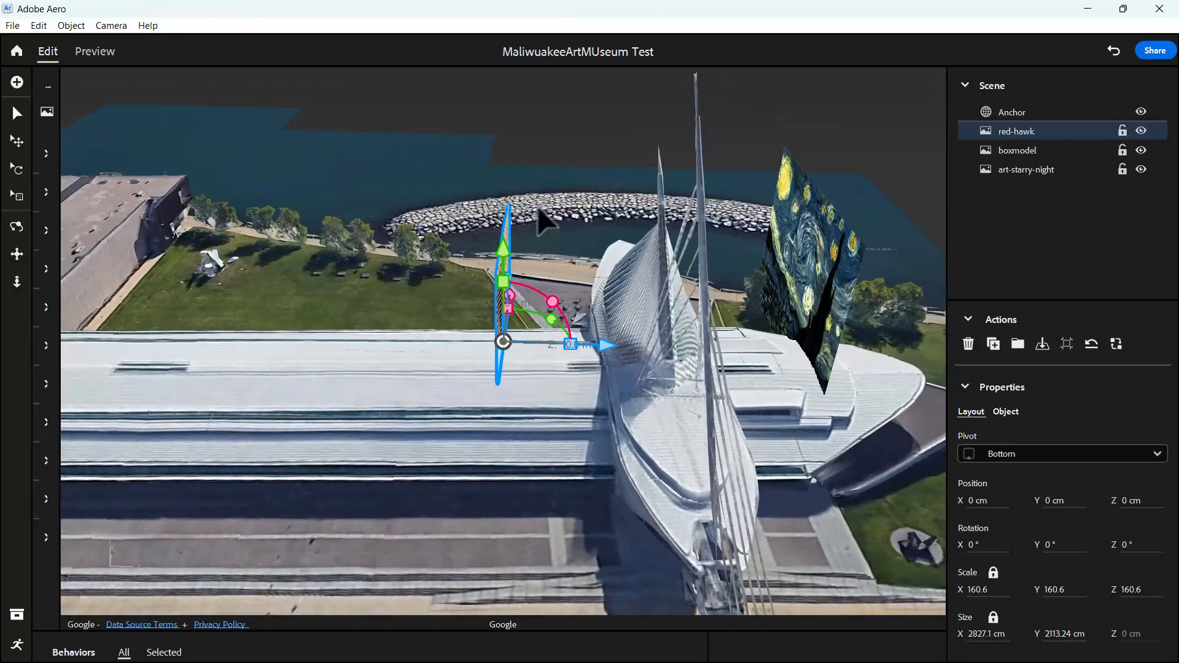
{"action": "right_click_drag", "start_coordinate": [579, 369], "coordinate": [553, 421]}
{"action": "left_click_drag", "start_coordinate": [580, 386], "coordinate": [580, 389]}
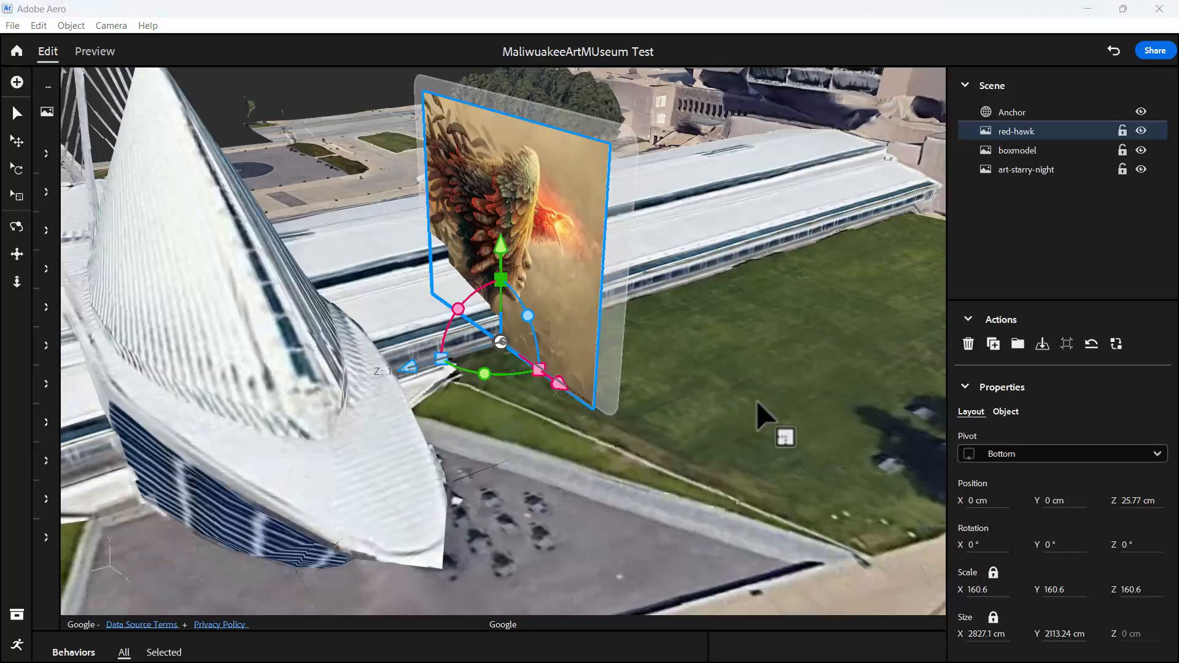
Step: Move the red-hawk and boxmodel images together along X to about 2172 cm, off the museum roof
{"action": "right_click_drag", "start_coordinate": [782, 411], "coordinate": [715, 418]}
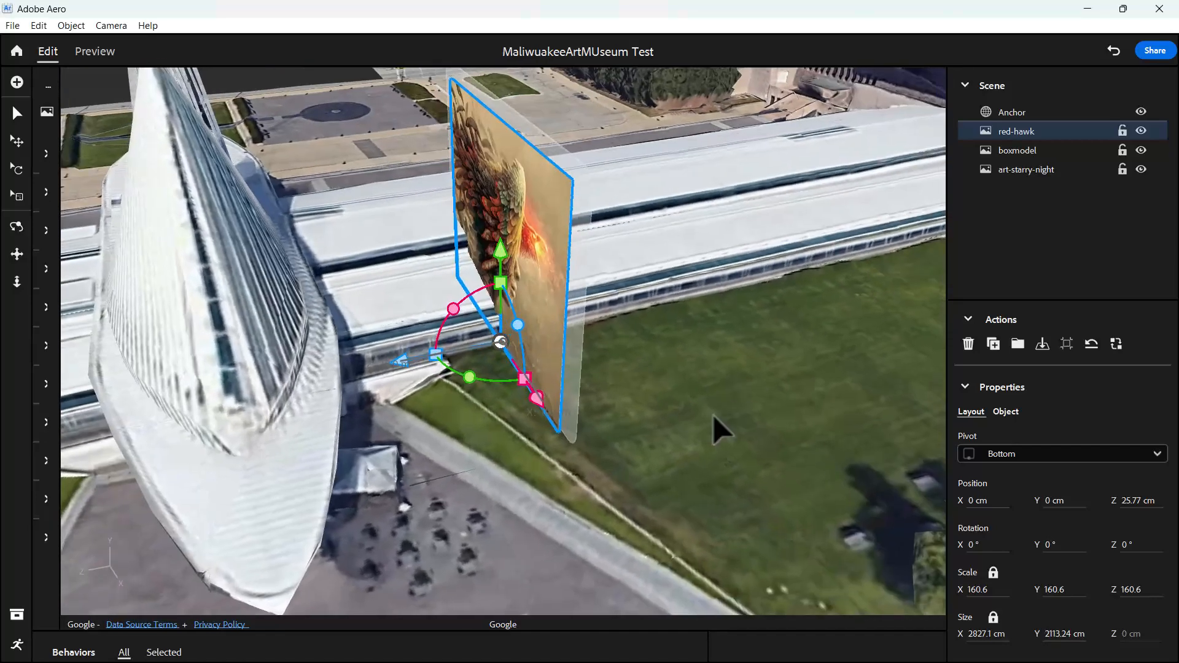
{"action": "left_click", "coordinate": [574, 388], "text": "shift"}
{"action": "left_click_drag", "start_coordinate": [540, 399], "coordinate": [727, 568]}
{"action": "right_click_drag", "start_coordinate": [817, 511], "coordinate": [790, 467]}
Step: Raise the red-hawk image alone to about 93 cm in Y within the boxmodel panel
{"action": "left_click", "coordinate": [645, 569]}
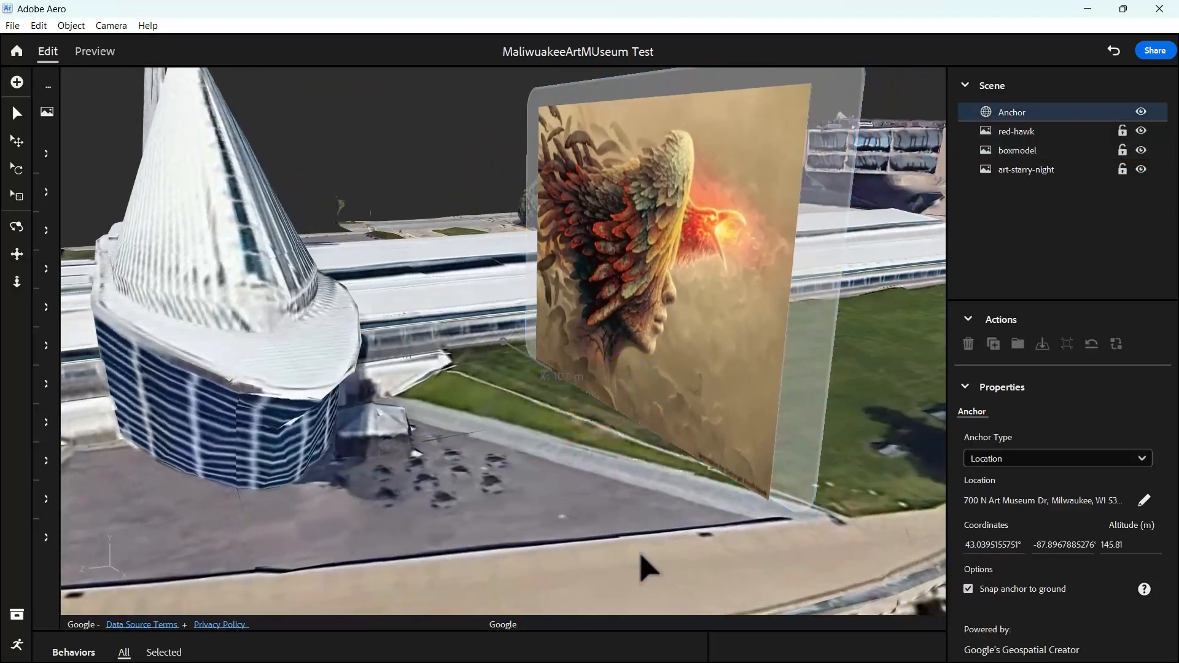
{"action": "left_click", "coordinate": [689, 301]}
{"action": "left_click_drag", "start_coordinate": [631, 331], "coordinate": [629, 311]}
Step: Select the red-hawk and boxmodel images together and rotate them to about 80° around the Y axis
{"action": "right_click_drag", "start_coordinate": [731, 485], "coordinate": [661, 511]}
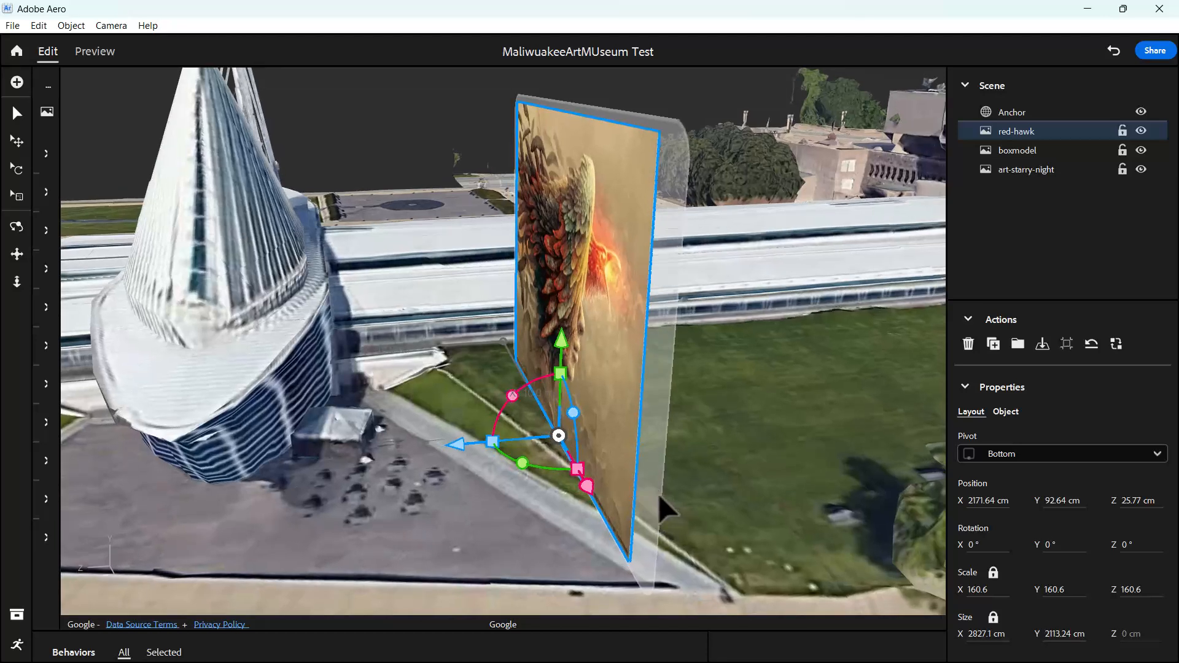
{"action": "left_click", "coordinate": [653, 485], "text": "shift"}
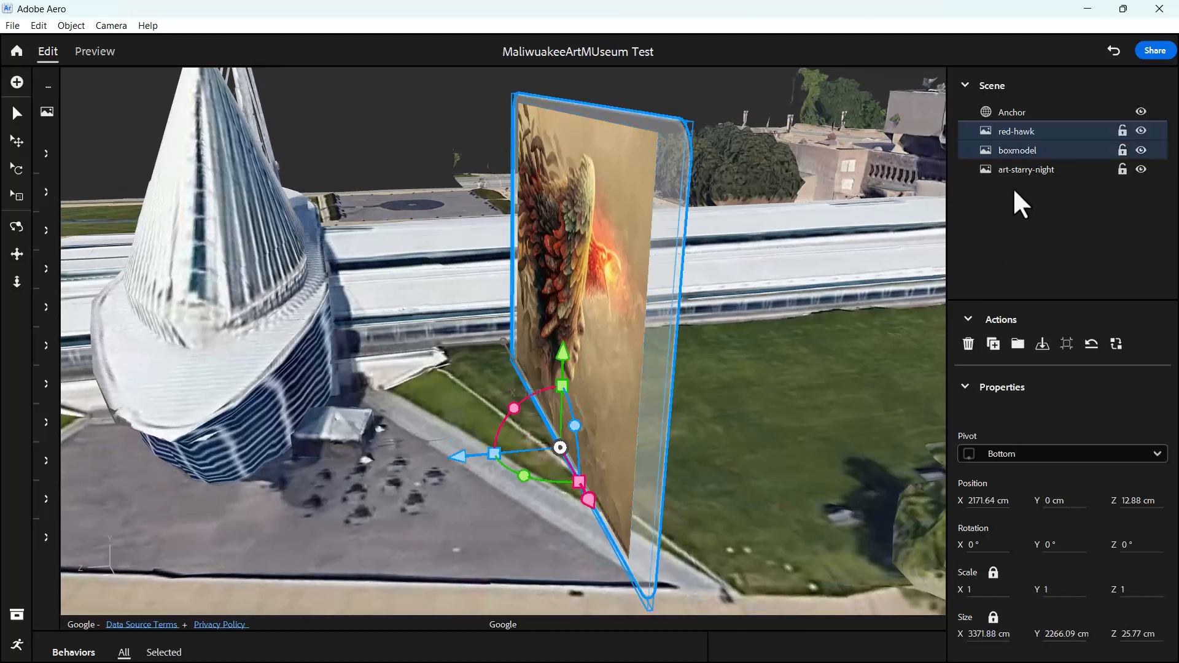
{"action": "left_click_drag", "start_coordinate": [526, 483], "coordinate": [633, 477]}
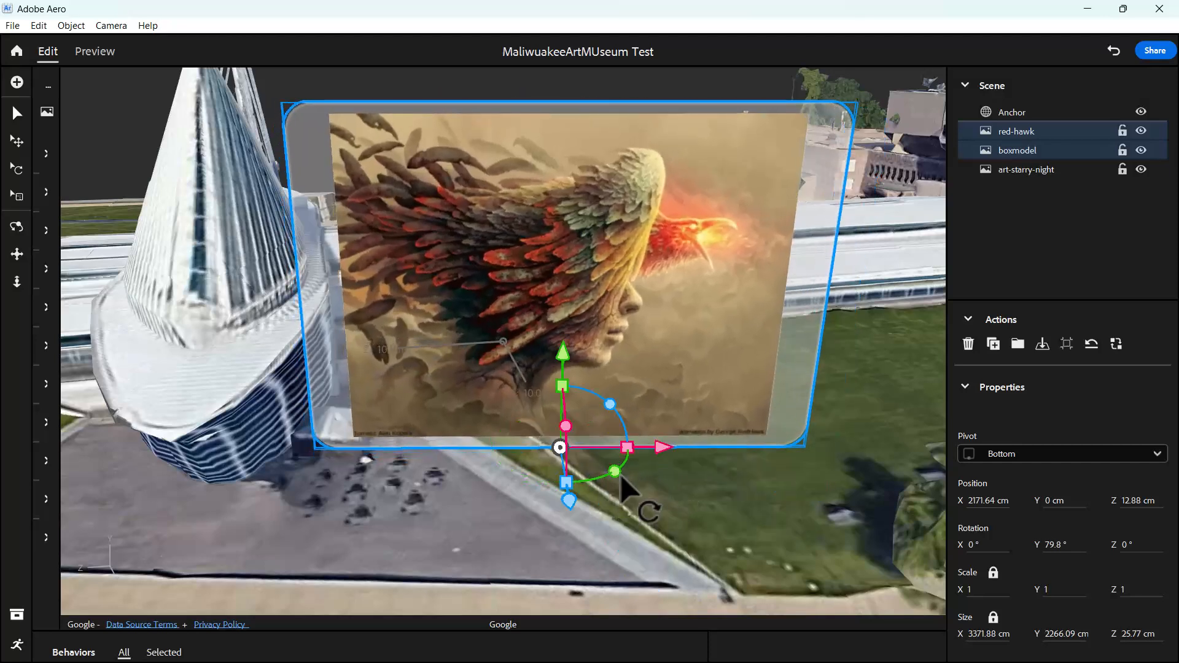
Step: Tilt the red-hawk and boxmodel pair to about X 43°, Y 76°, Z 318° and move it to about X 626, Y 42, Z -652 cm
{"action": "left_click_drag", "start_coordinate": [569, 501], "coordinate": [545, 407]}
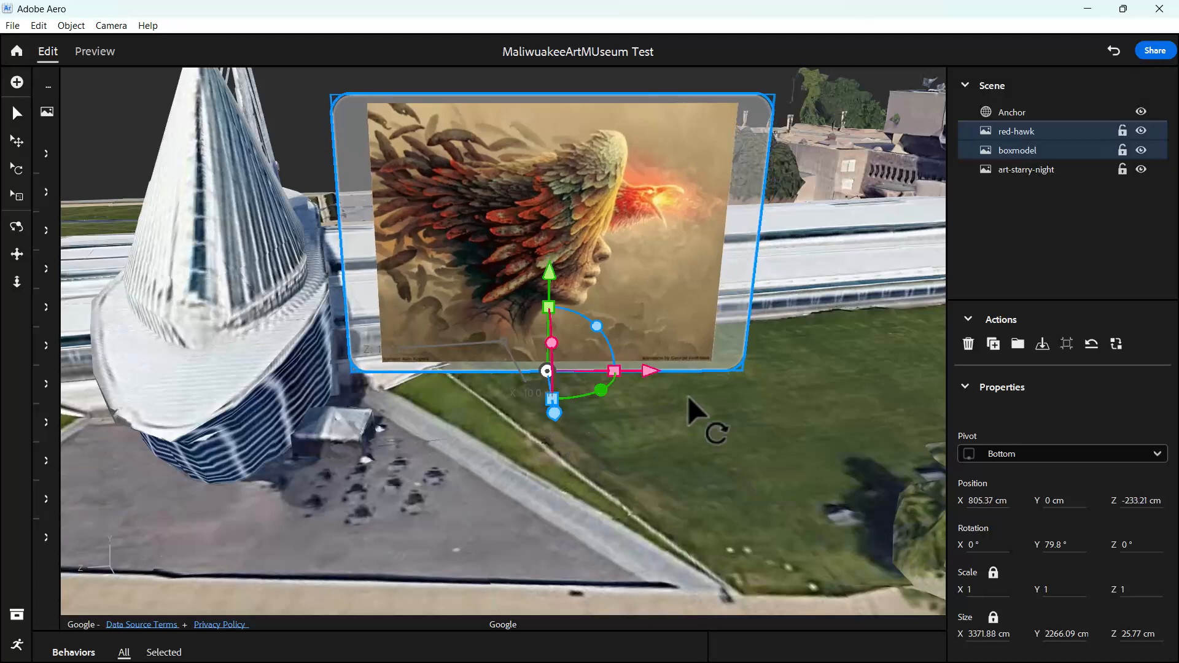
{"action": "left_click_drag", "start_coordinate": [552, 344], "coordinate": [591, 381]}
{"action": "left_click_drag", "start_coordinate": [556, 425], "coordinate": [566, 406]}
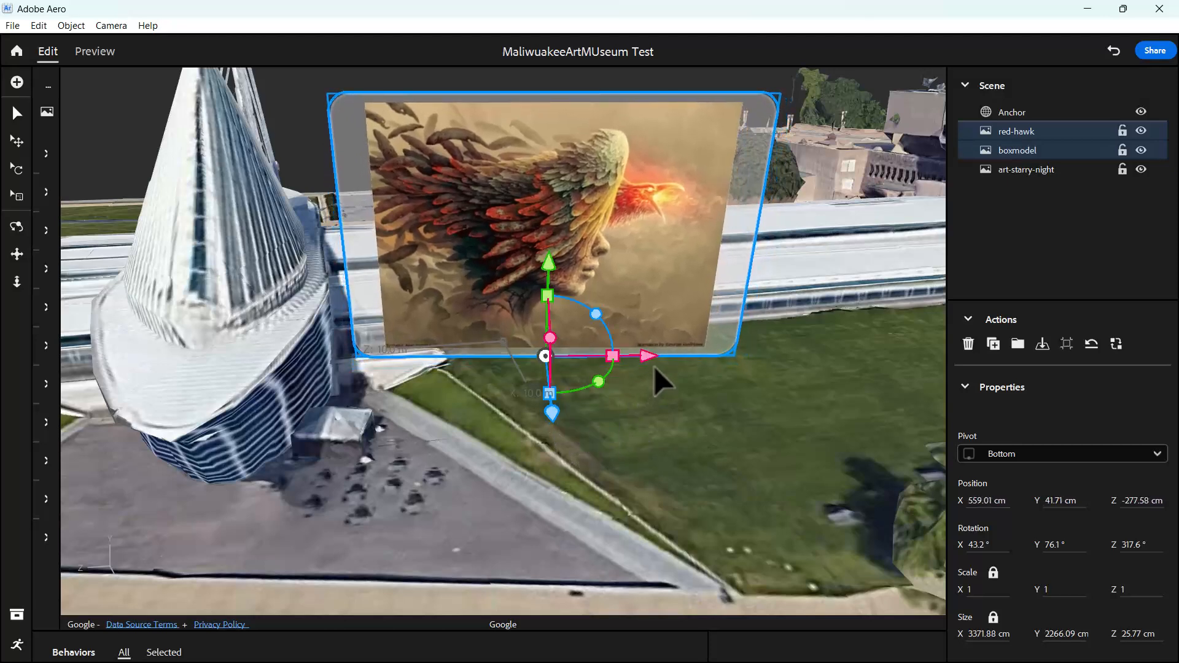
{"action": "left_click_drag", "start_coordinate": [653, 357], "coordinate": [695, 355]}
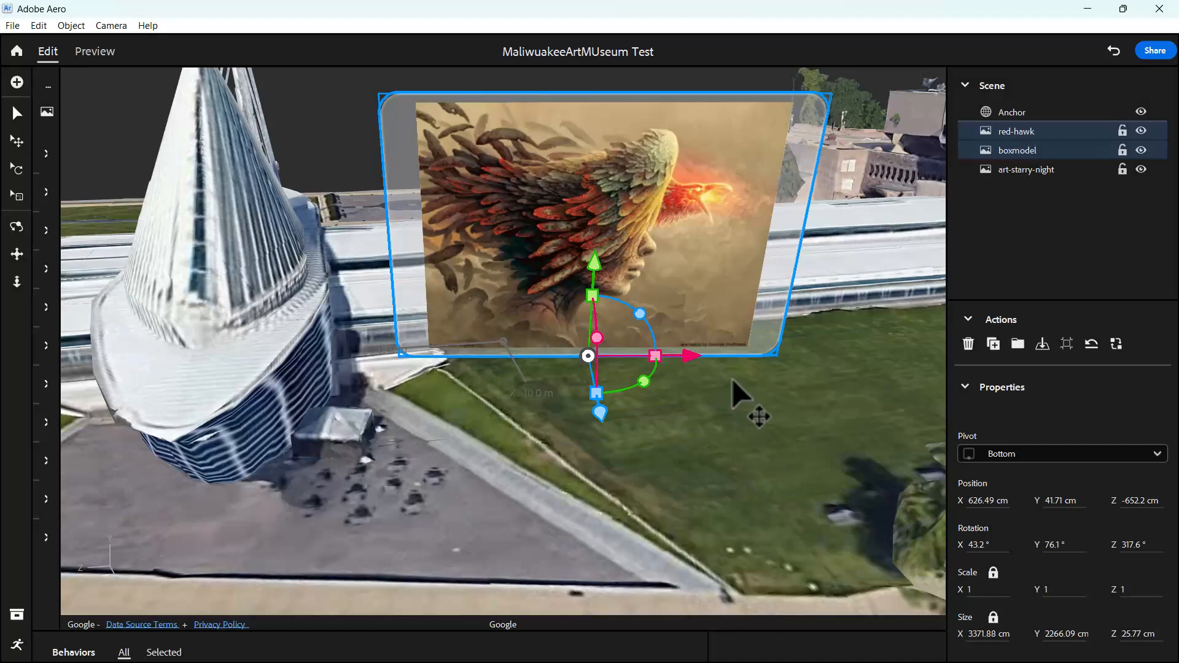
Step: Raise the art-starry-night image to about 934 cm in Y so it clears the museum roof
{"action": "left_click", "coordinate": [637, 434]}
{"action": "left_click_drag", "start_coordinate": [637, 434], "coordinate": [702, 407]}
{"action": "right_click_drag", "start_coordinate": [703, 408], "coordinate": [799, 430]}
{"action": "scroll", "coordinate": [811, 445], "scroll_direction": "down", "scroll_amount": 6}
{"action": "scroll", "coordinate": [814, 453], "scroll_direction": "down", "scroll_amount": 3}
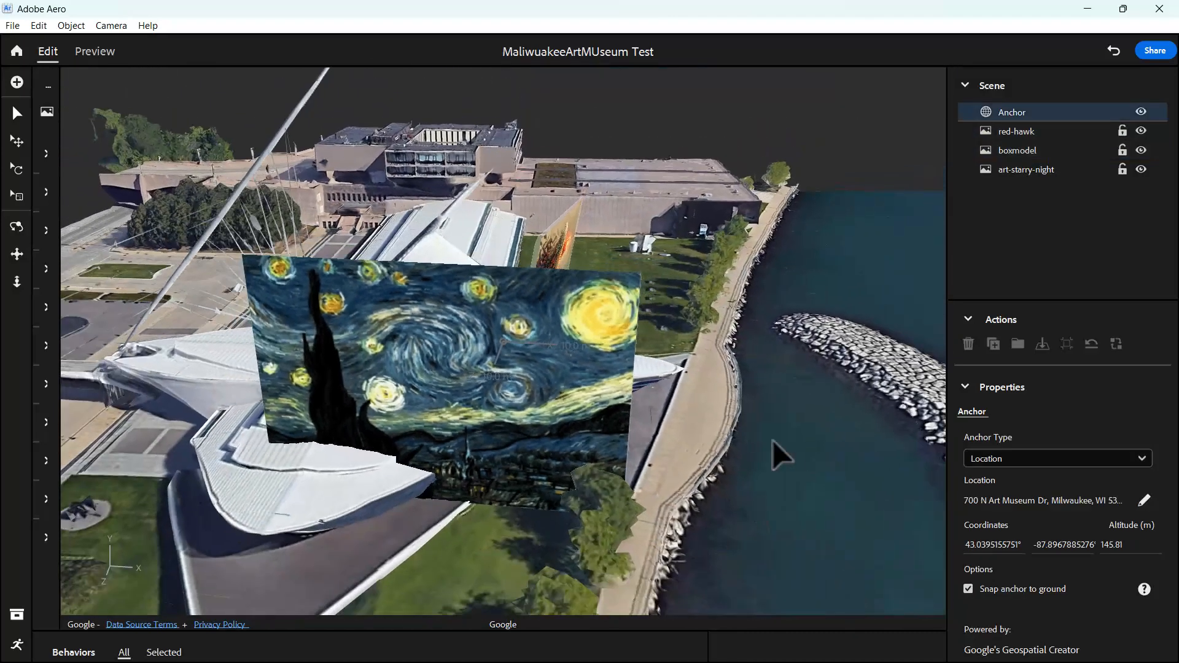
{"action": "left_click", "coordinate": [542, 396]}
{"action": "left_click_drag", "start_coordinate": [442, 398], "coordinate": [436, 342]}
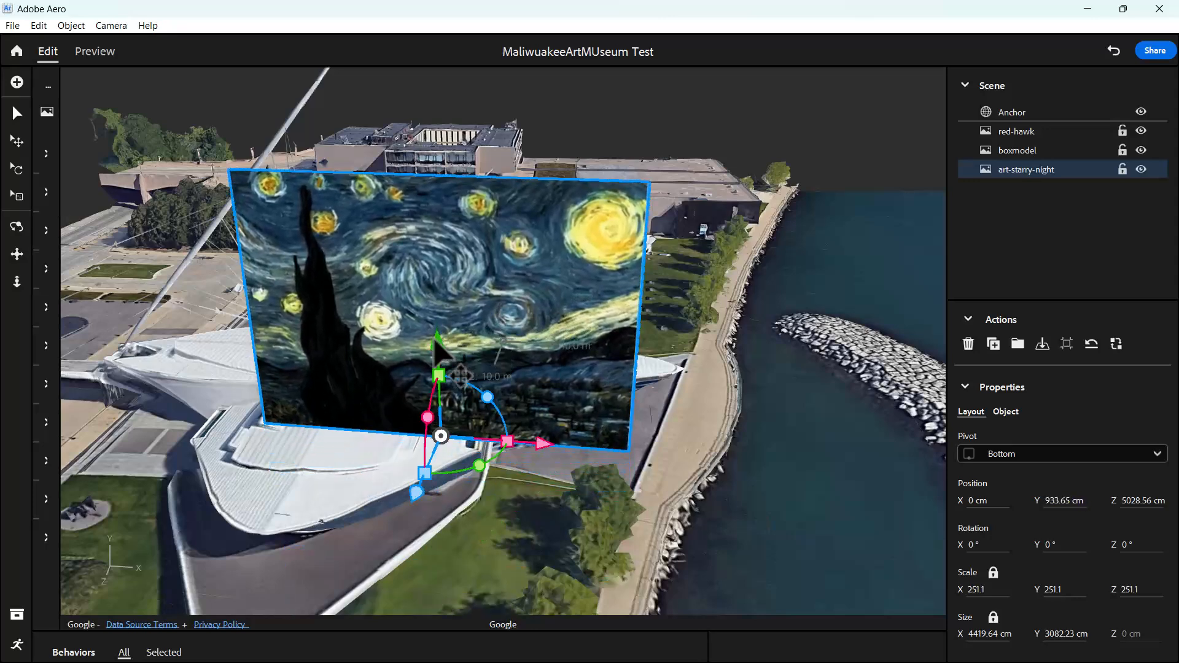
Step: Scale the art-starry-night image down uniformly to about 156.5 and move it along Z to about 5918 cm
{"action": "left_click_drag", "start_coordinate": [470, 414], "coordinate": [442, 394]}
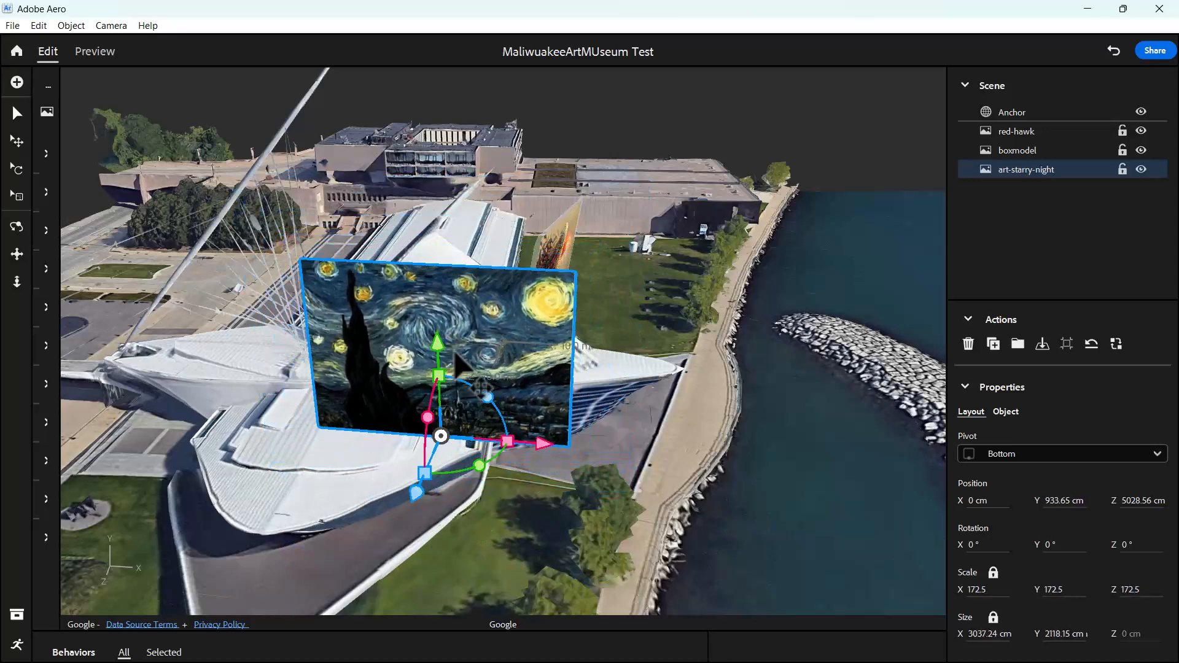
{"action": "left_click_drag", "start_coordinate": [418, 489], "coordinate": [396, 543]}
{"action": "left_click_drag", "start_coordinate": [426, 424], "coordinate": [503, 424]}
{"action": "right_click_drag", "start_coordinate": [588, 411], "coordinate": [392, 385]}
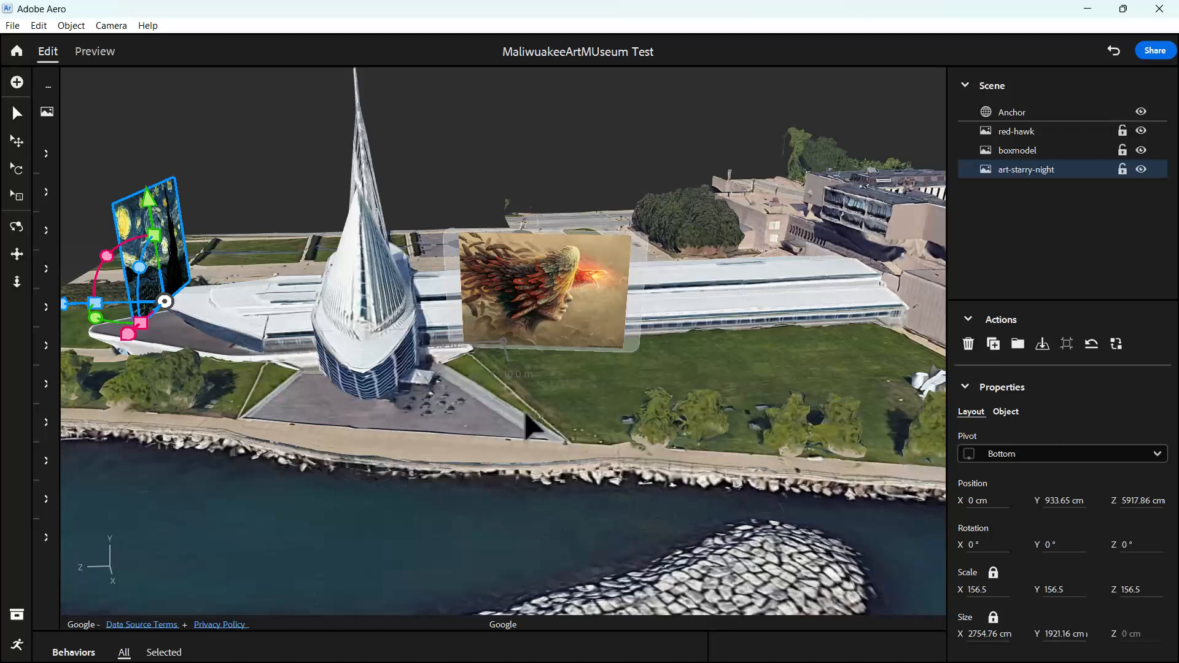